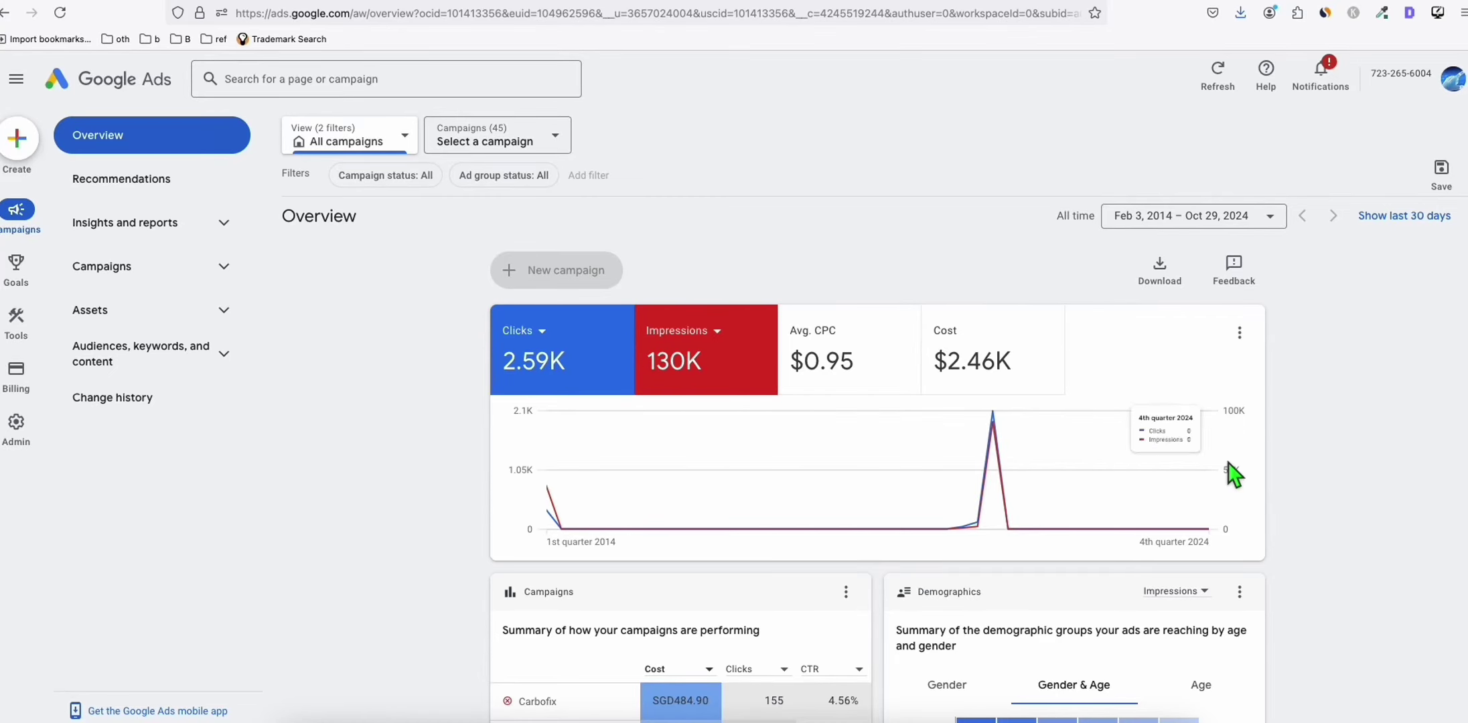
{"action": "scroll", "coordinate": [1325, 426], "scroll_direction": "down", "scroll_amount": 1}
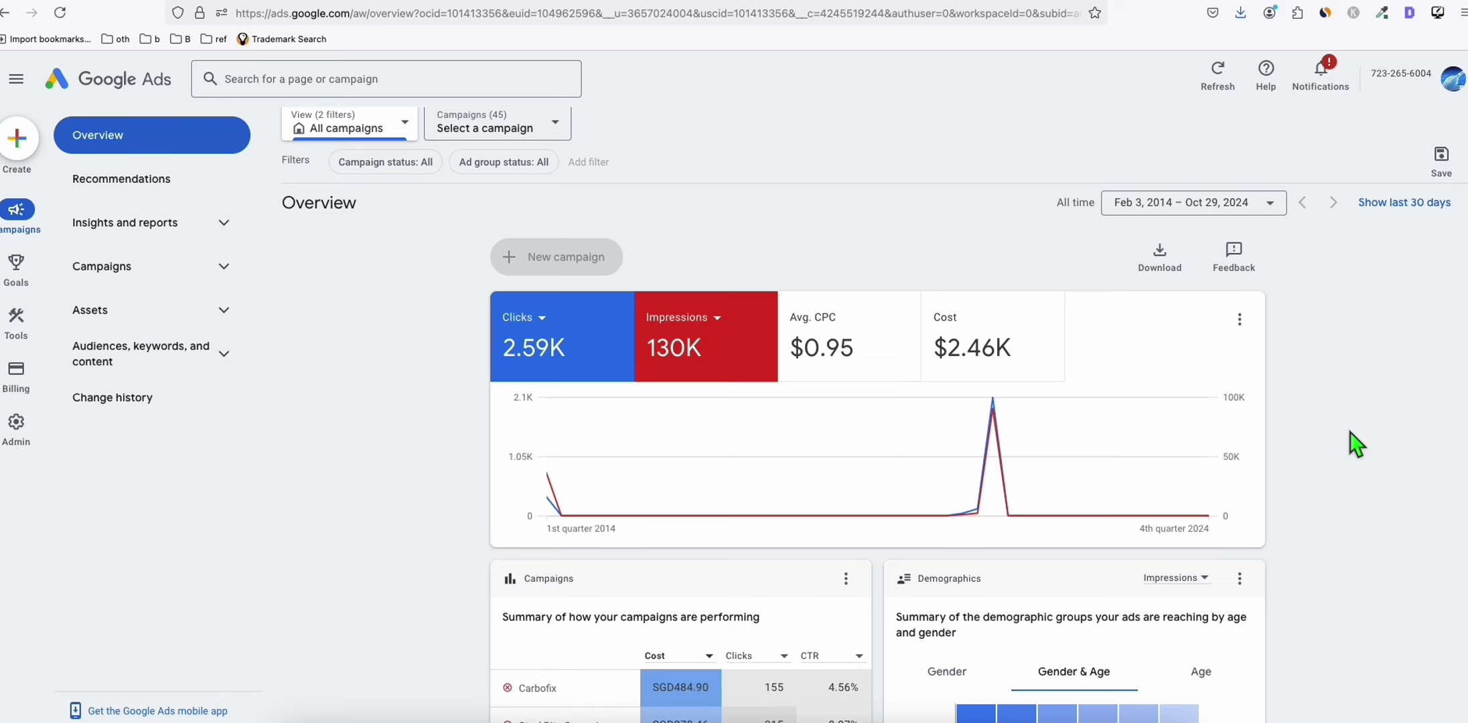
{"action": "scroll", "coordinate": [1346, 432], "scroll_direction": "down", "scroll_amount": 1}
{"action": "scroll", "coordinate": [1334, 428], "scroll_direction": "down", "scroll_amount": 2}
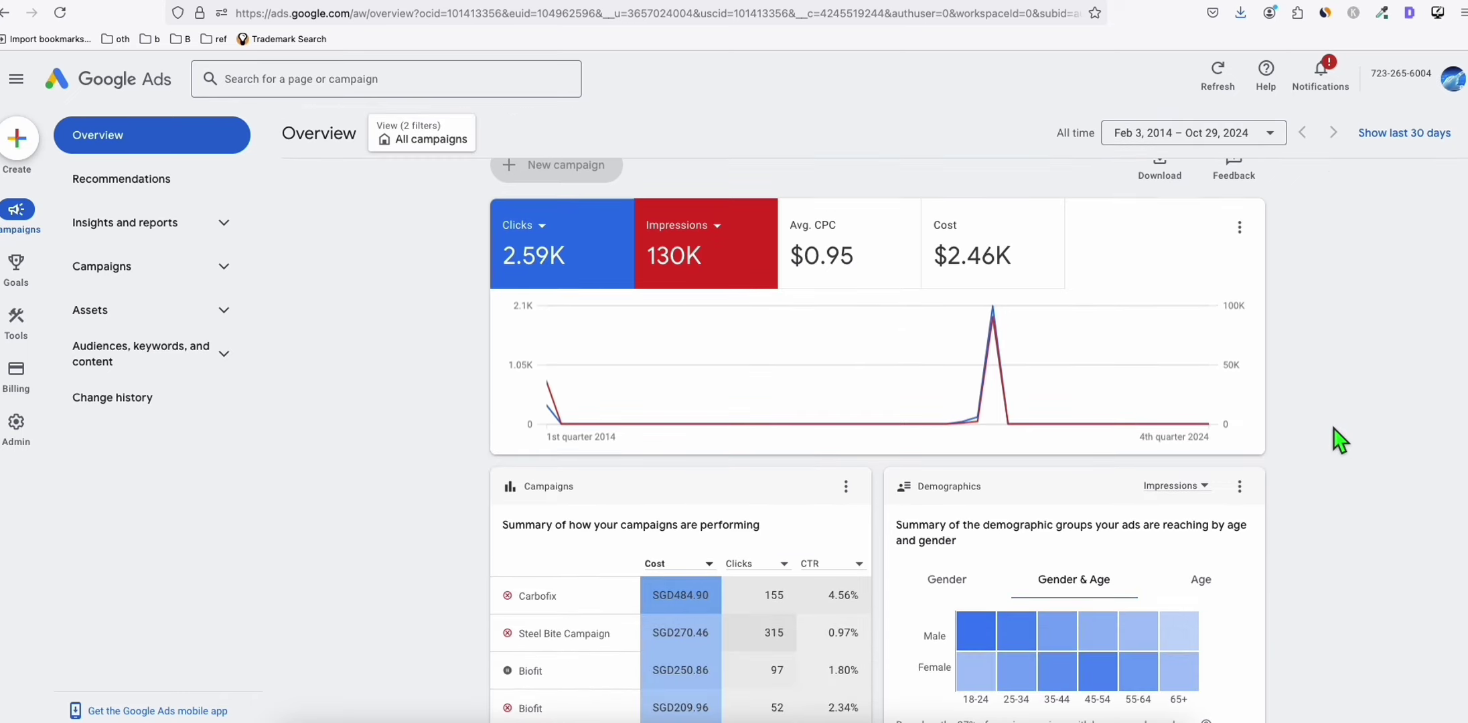
{"action": "scroll", "coordinate": [1332, 424], "scroll_direction": "up", "scroll_amount": 1}
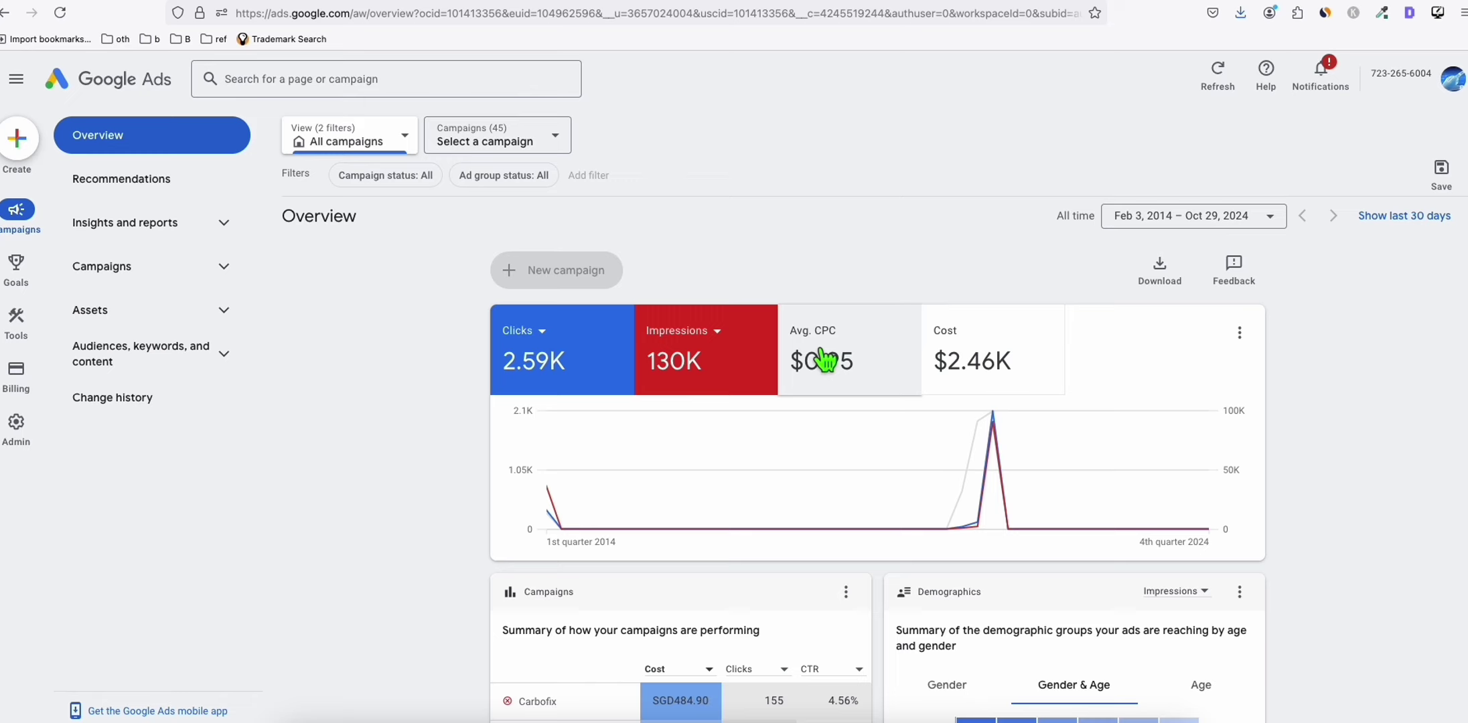
{"action": "mouse_move", "coordinate": [849, 349]}
{"action": "scroll", "coordinate": [867, 243], "scroll_direction": "down", "scroll_amount": 1}
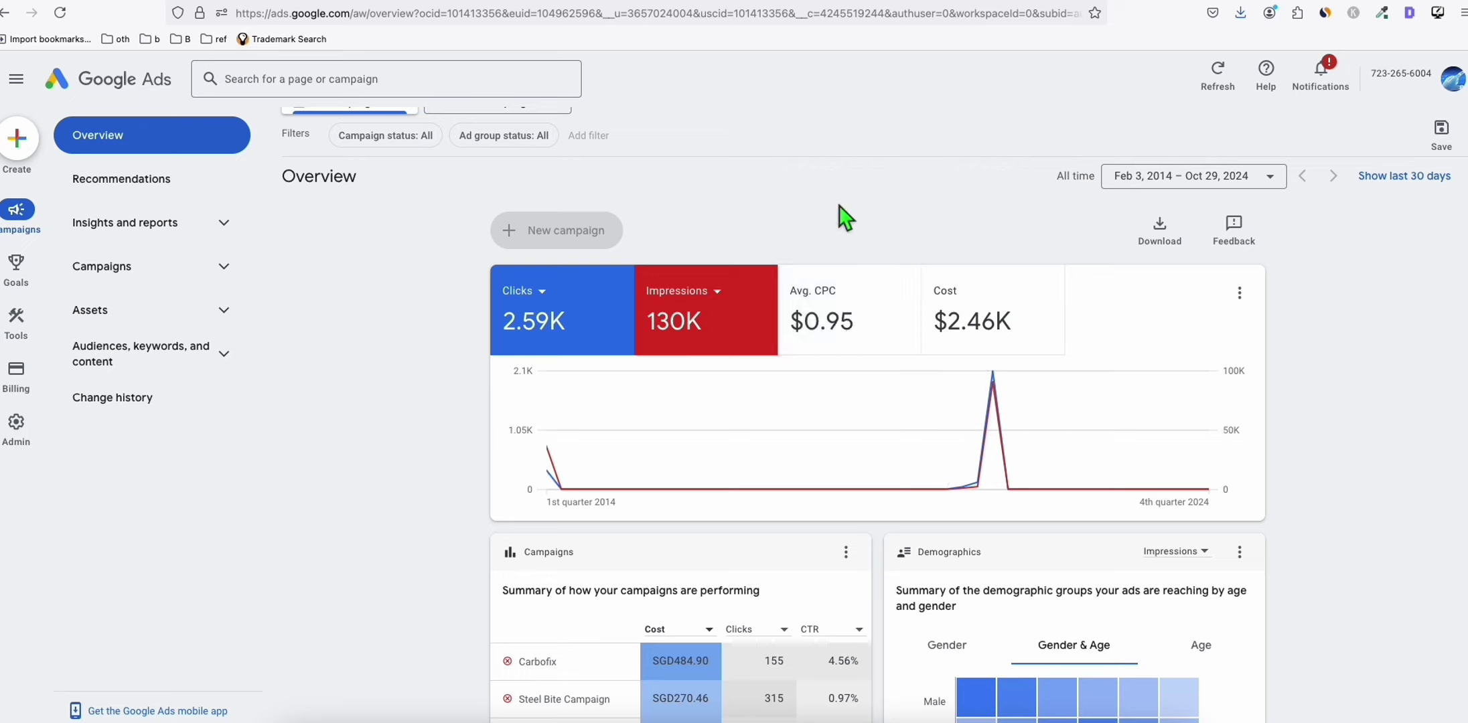
Step: Return to AWeber and glance at the available email lists without switching
{"action": "left_click", "coordinate": [880, 5]}
{"action": "left_click", "coordinate": [716, 398]}
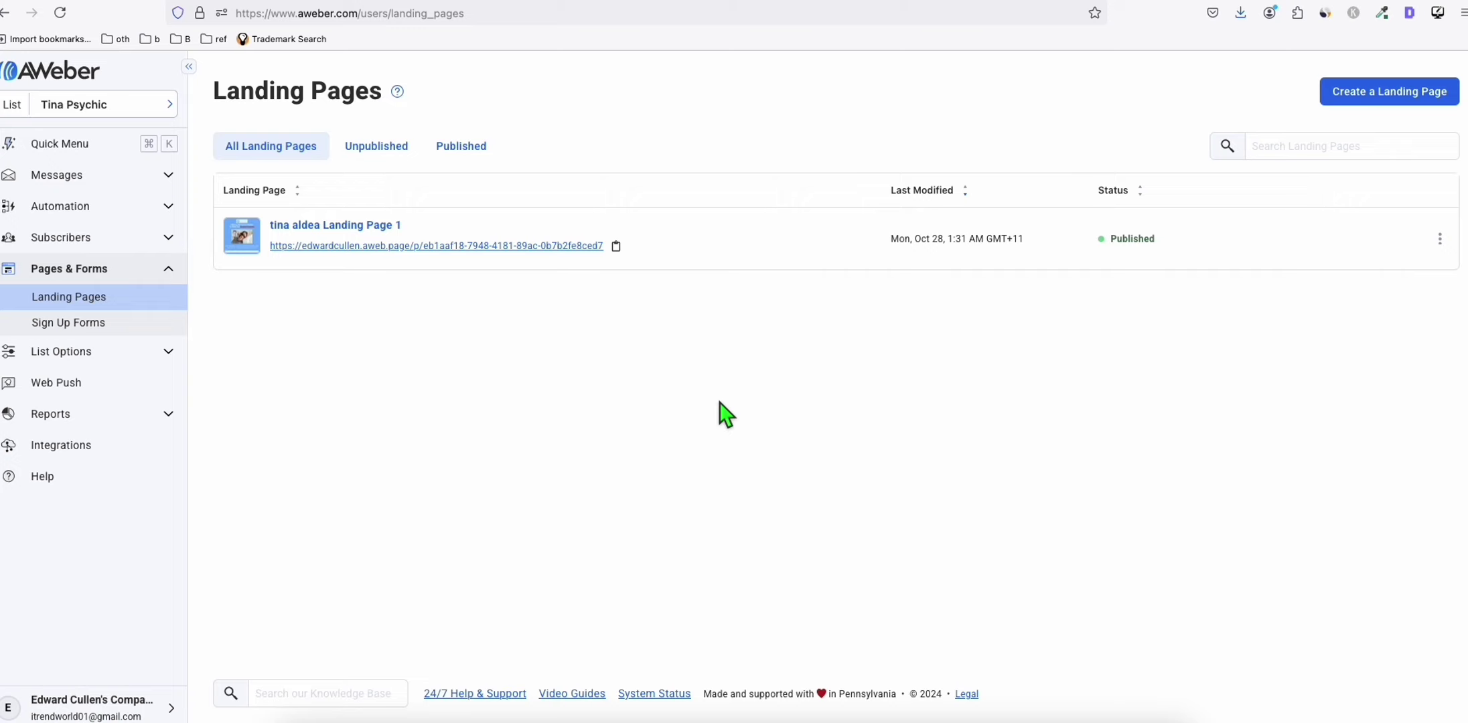
{"action": "left_click", "coordinate": [740, 404]}
{"action": "left_click", "coordinate": [137, 111]}
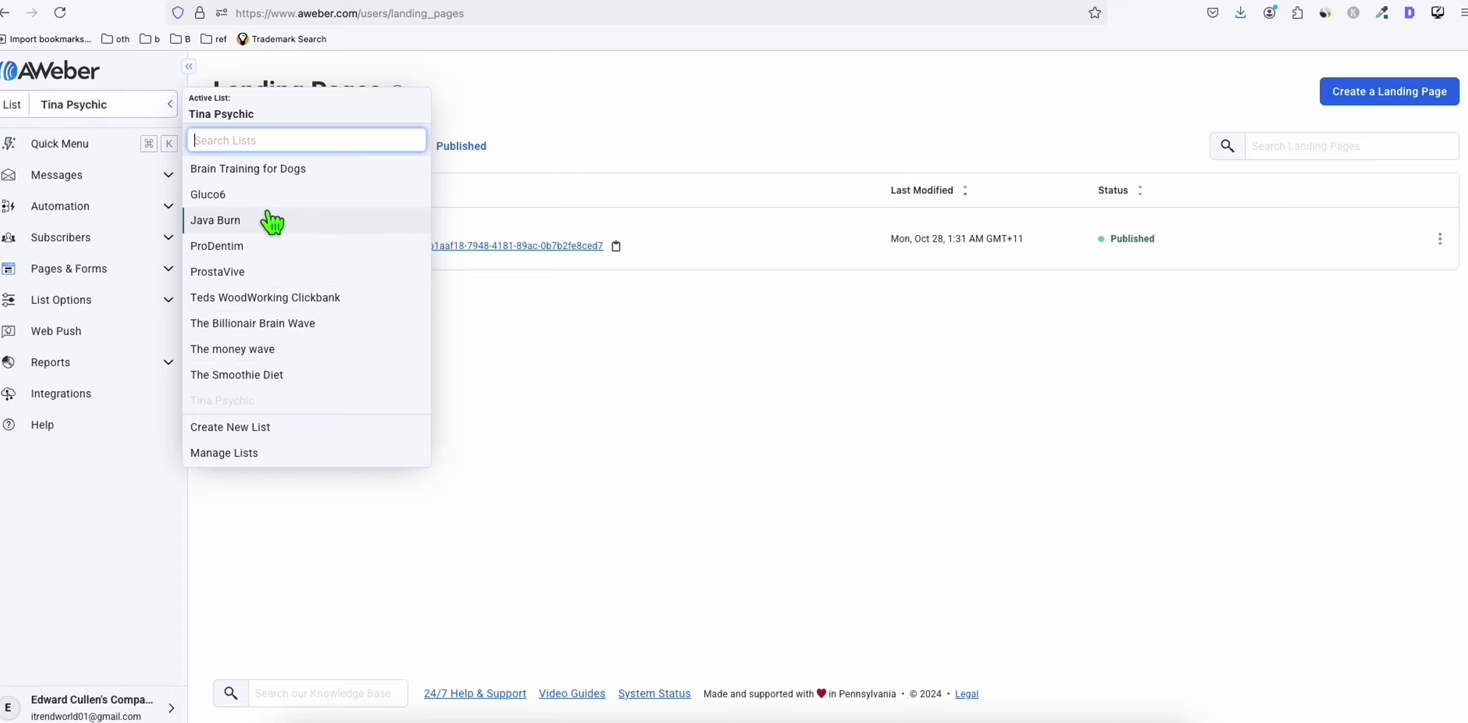
{"action": "left_click", "coordinate": [516, 416]}
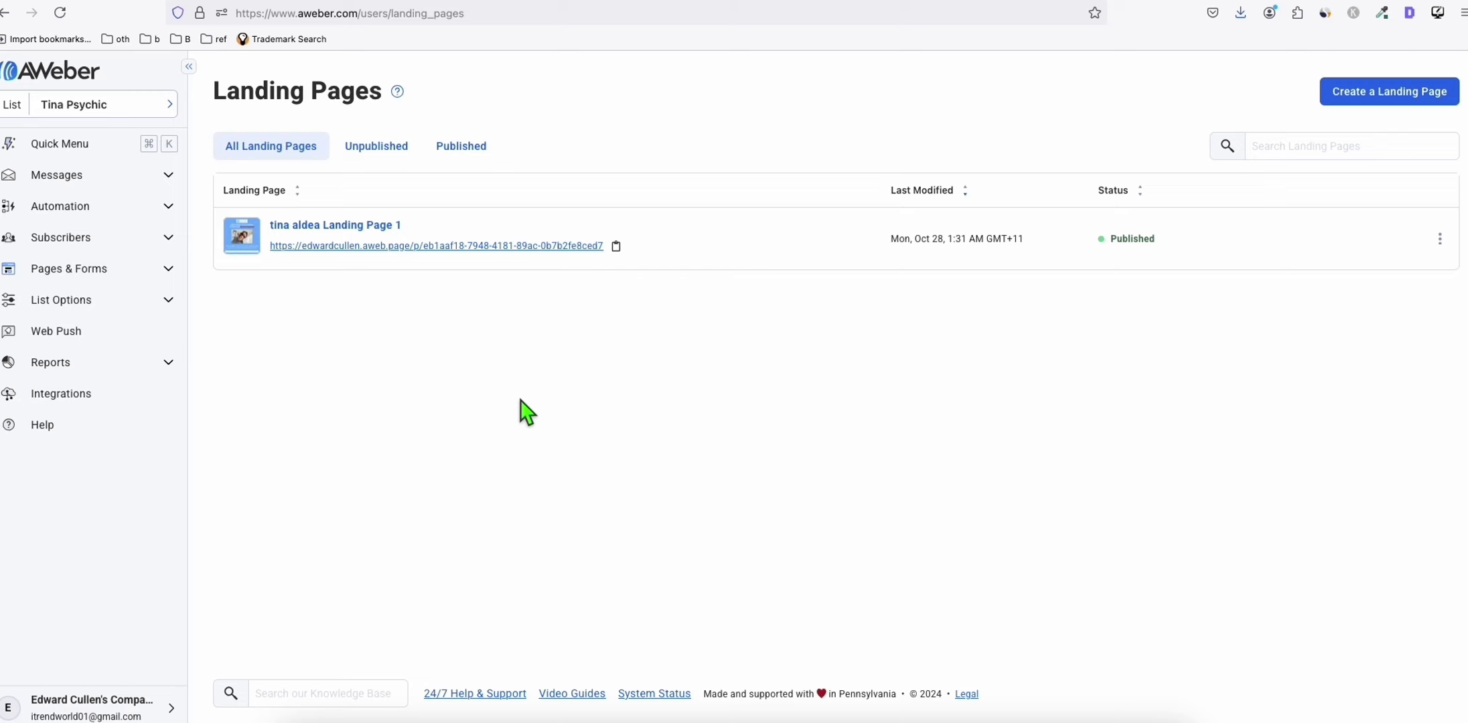
Step: Make ProstaVive the active list and view its email automation campaigns
{"action": "left_click", "coordinate": [113, 110]}
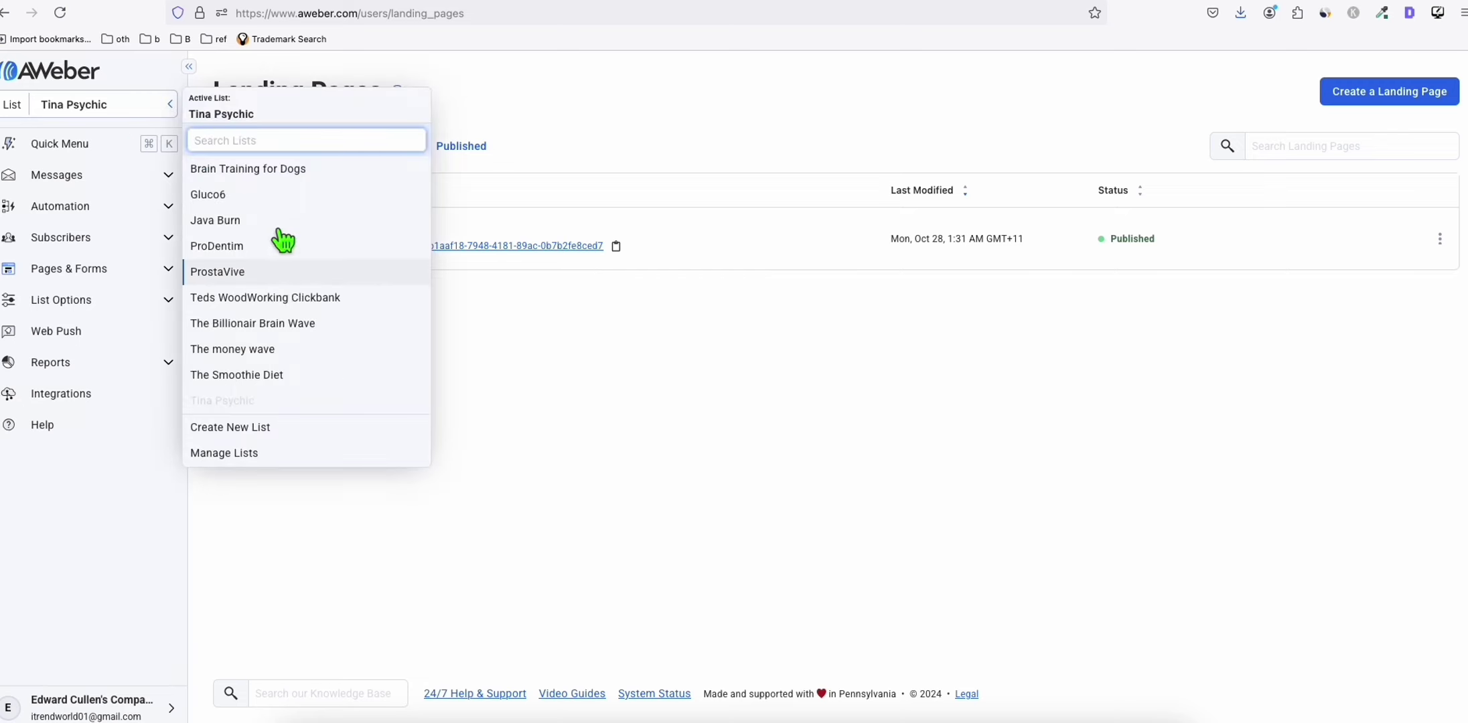
{"action": "left_click", "coordinate": [231, 275]}
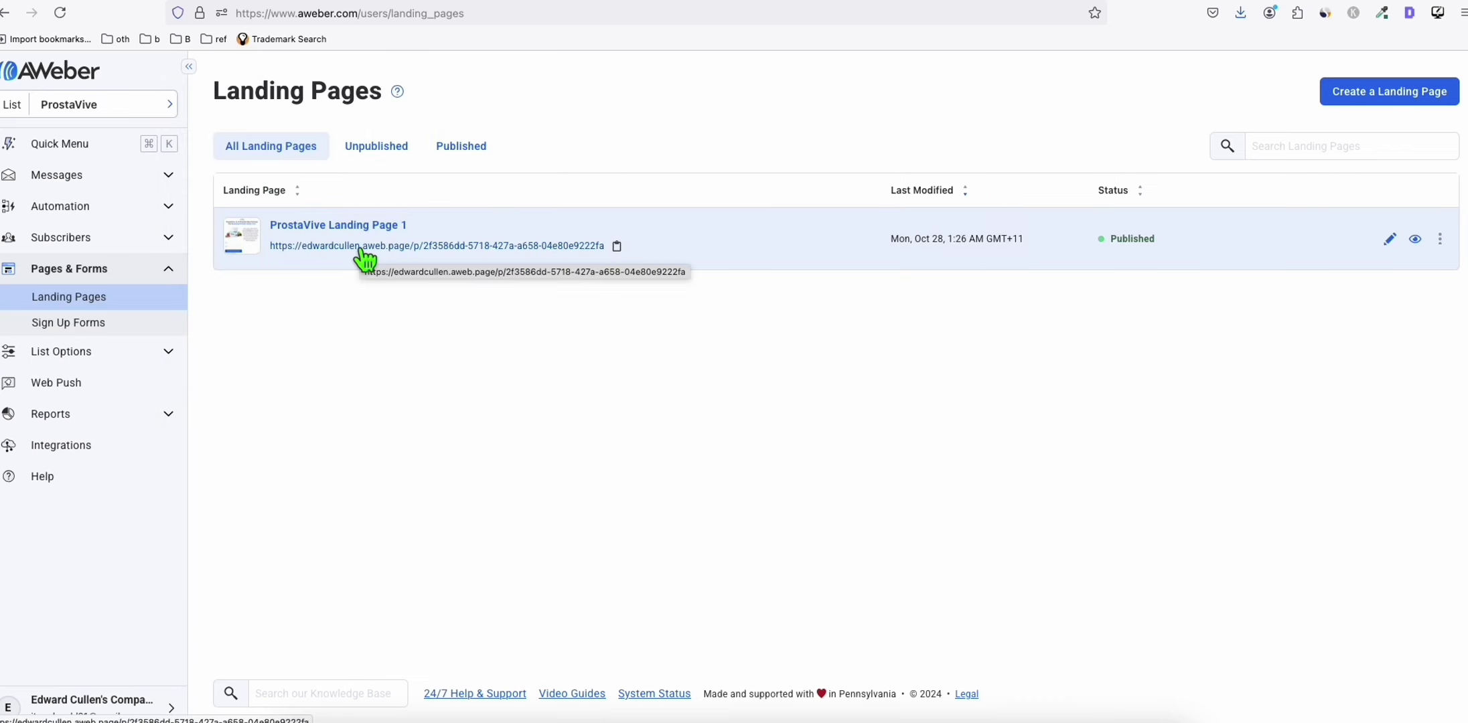
{"action": "left_click", "coordinate": [101, 207]}
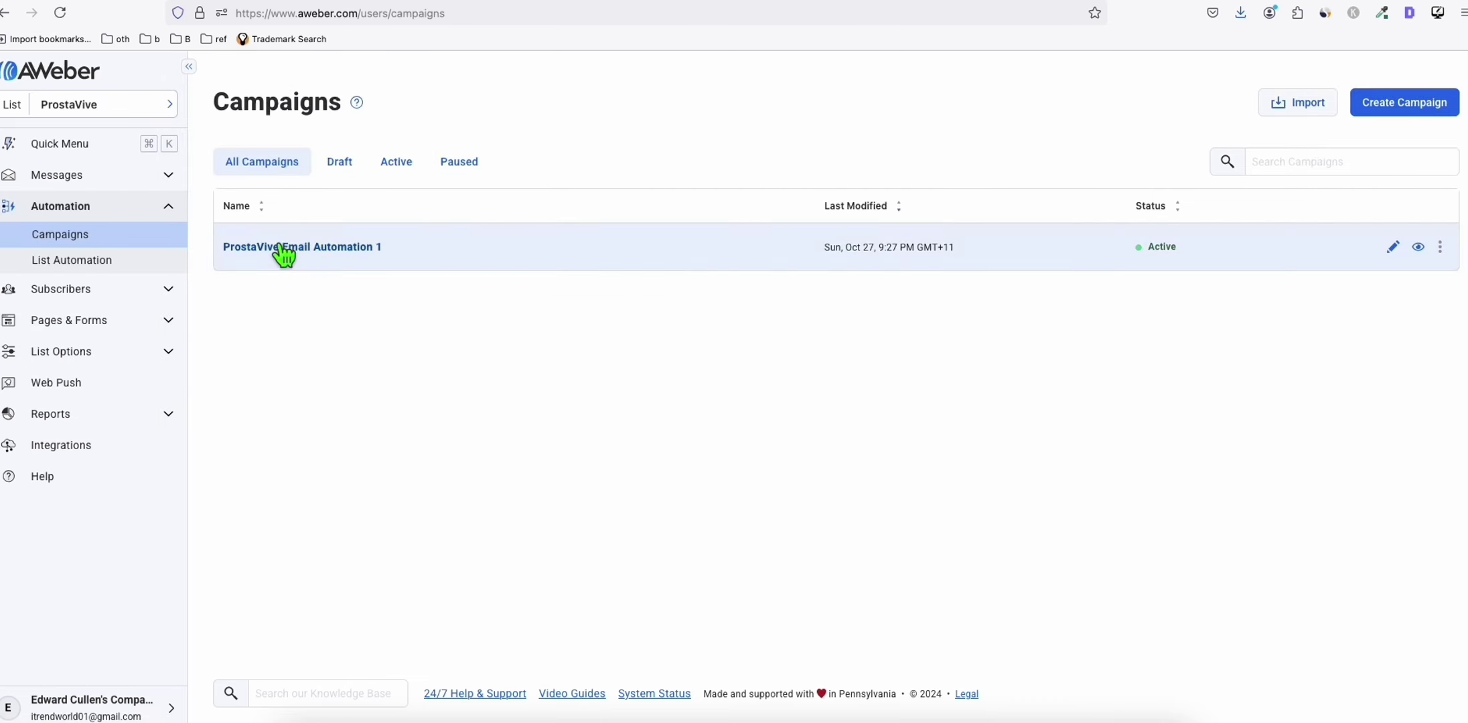
{"action": "left_click", "coordinate": [1392, 249]}
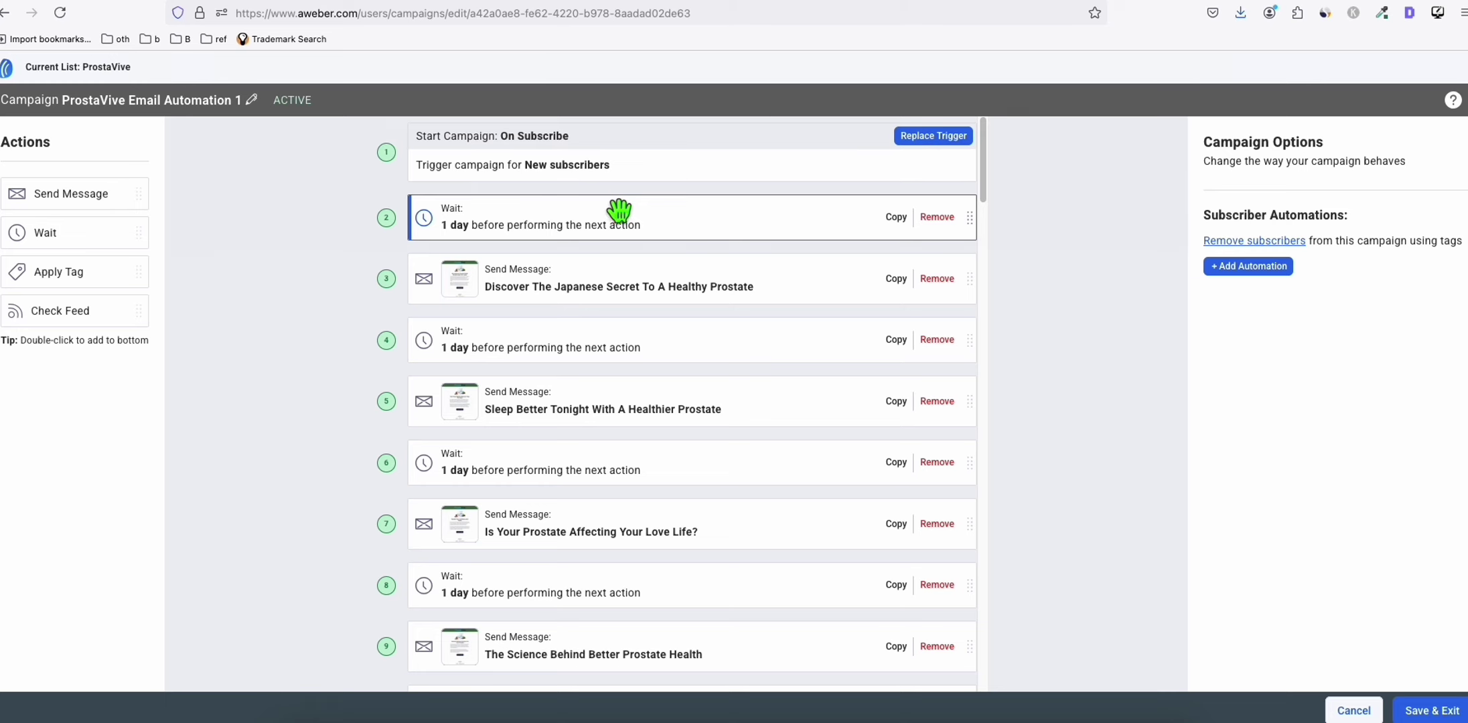
{"action": "scroll", "coordinate": [620, 211], "scroll_direction": "down", "scroll_amount": 2}
{"action": "scroll", "coordinate": [625, 219], "scroll_direction": "down", "scroll_amount": 1}
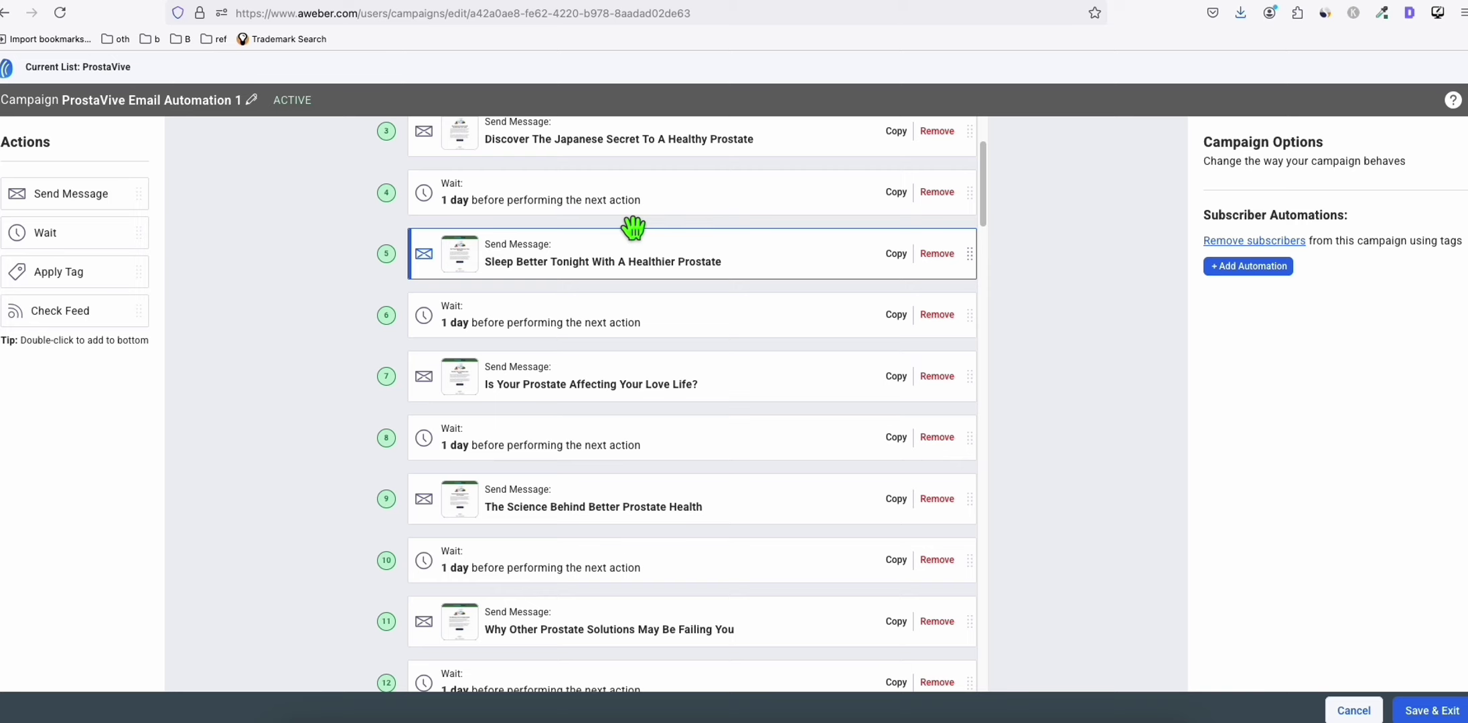
{"action": "scroll", "coordinate": [654, 259], "scroll_direction": "up", "scroll_amount": 1}
{"action": "scroll", "coordinate": [658, 275], "scroll_direction": "up", "scroll_amount": 2}
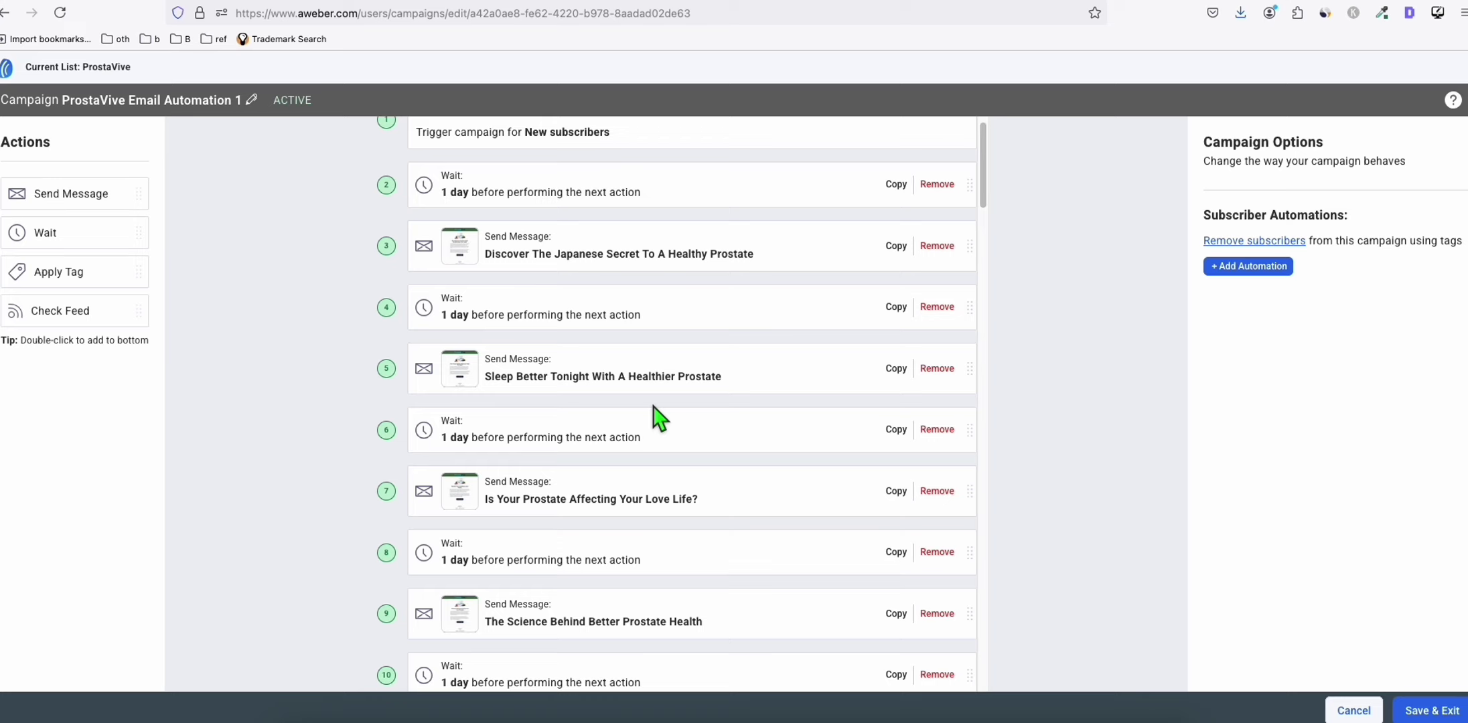
{"action": "left_click", "coordinate": [588, 370]}
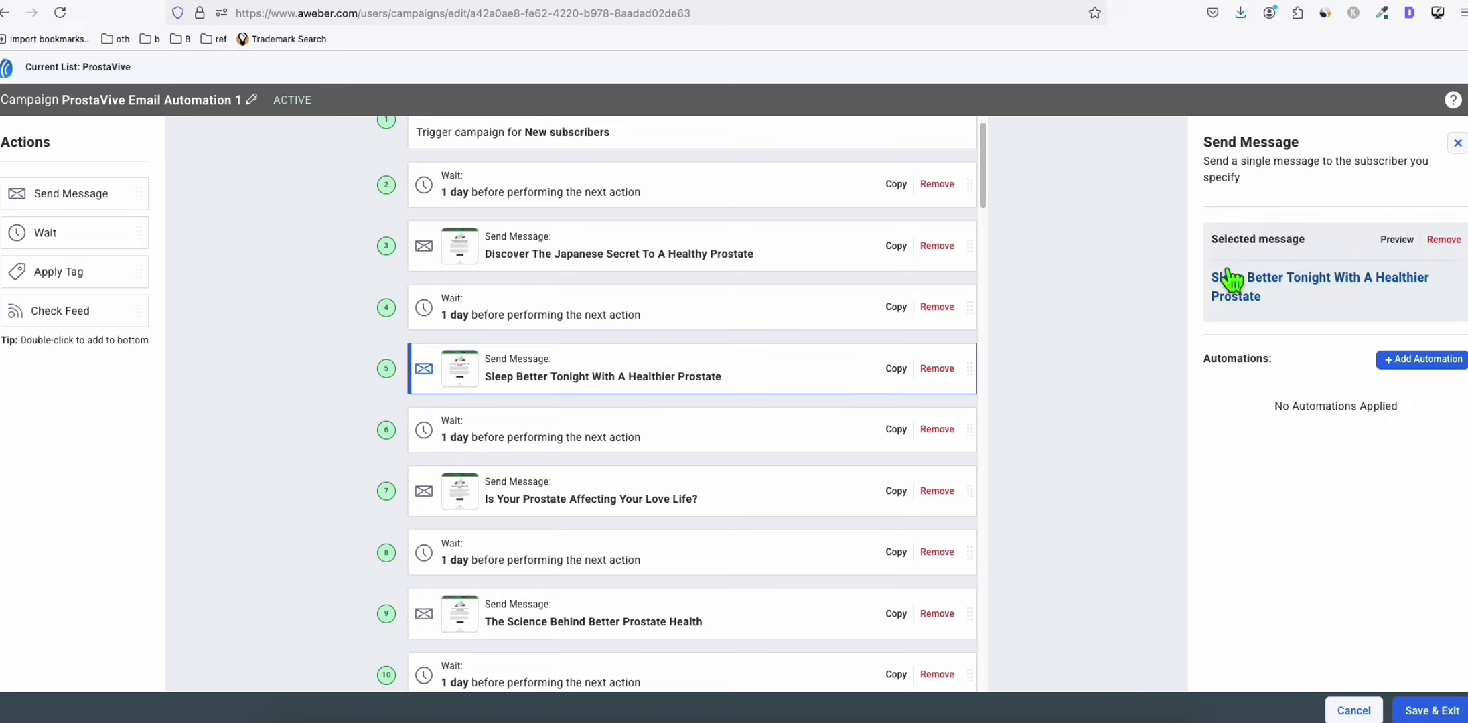
{"action": "left_click", "coordinate": [1218, 275]}
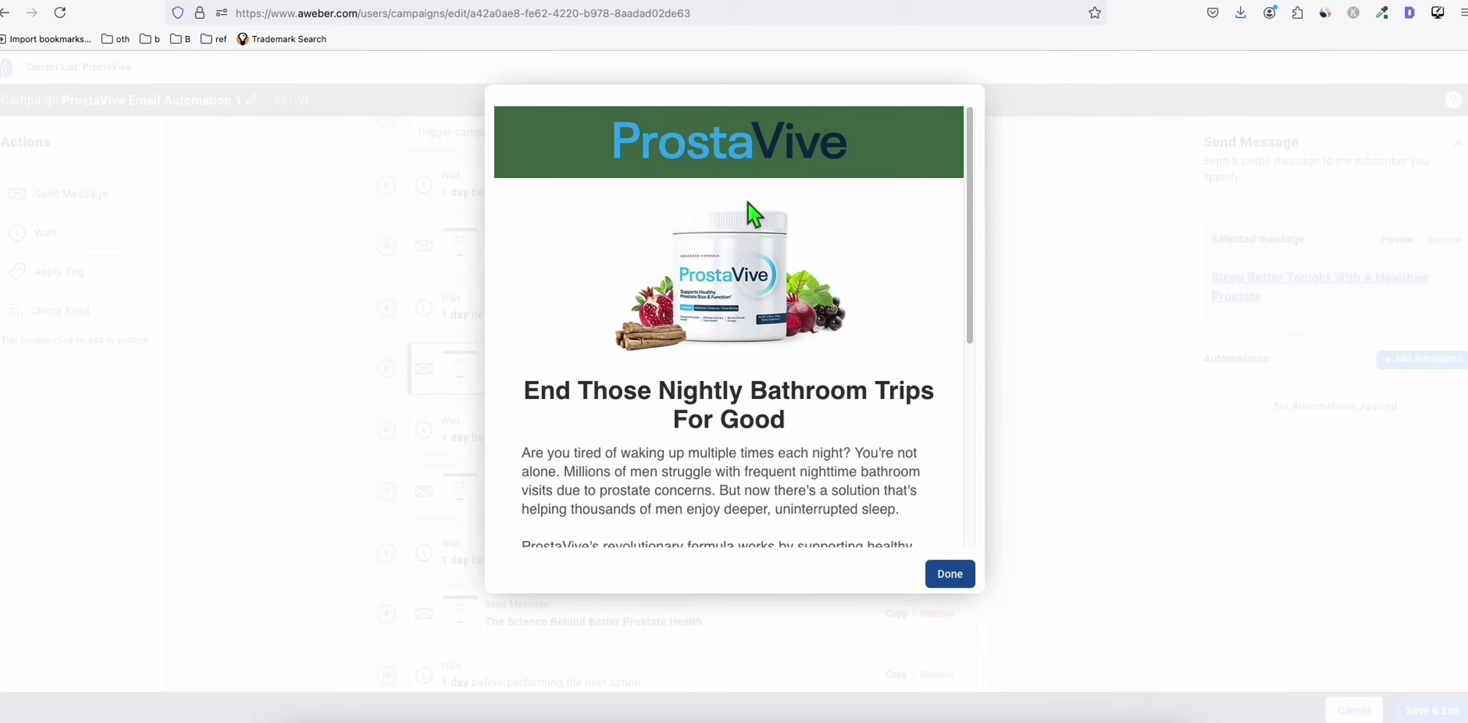
{"action": "scroll", "coordinate": [724, 231], "scroll_direction": "down", "scroll_amount": 2}
{"action": "scroll", "coordinate": [724, 231], "scroll_direction": "down", "scroll_amount": 2}
{"action": "scroll", "coordinate": [721, 233], "scroll_direction": "down", "scroll_amount": 2}
{"action": "left_click", "coordinate": [949, 574]}
{"action": "scroll", "coordinate": [734, 312], "scroll_direction": "down", "scroll_amount": 1}
{"action": "left_click", "coordinate": [594, 572]}
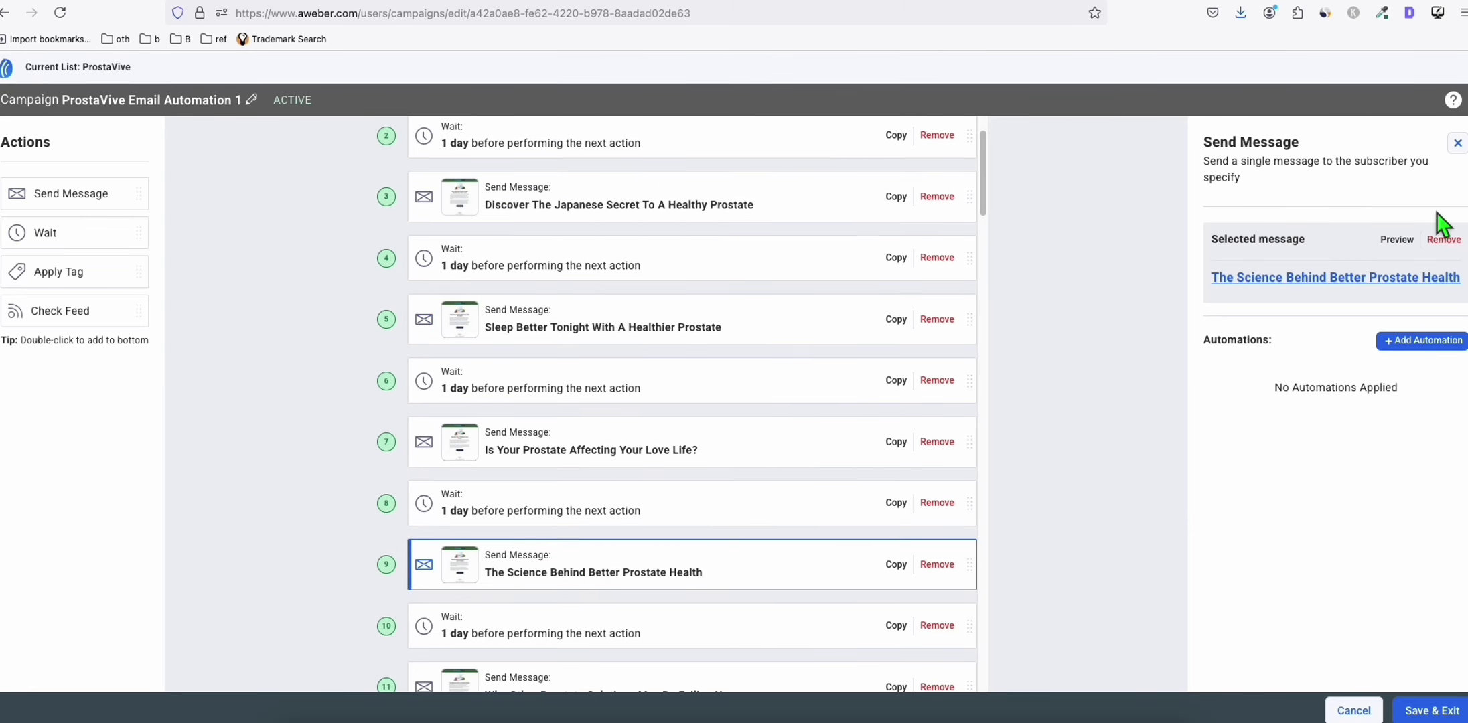
{"action": "left_click", "coordinate": [1397, 239]}
{"action": "scroll", "coordinate": [784, 255], "scroll_direction": "down", "scroll_amount": 1}
{"action": "scroll", "coordinate": [785, 255], "scroll_direction": "down", "scroll_amount": 1}
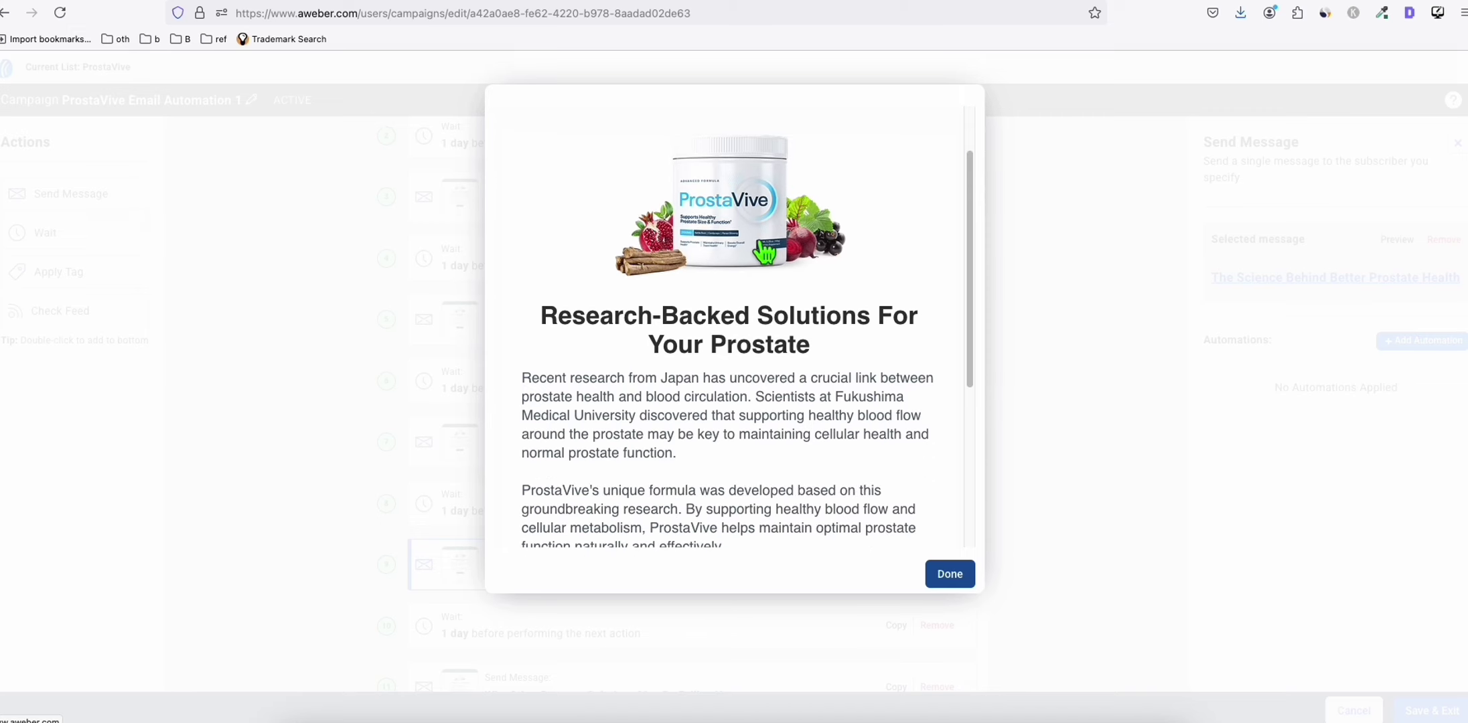
{"action": "scroll", "coordinate": [688, 275], "scroll_direction": "down", "scroll_amount": 4}
{"action": "scroll", "coordinate": [747, 279], "scroll_direction": "up", "scroll_amount": 5}
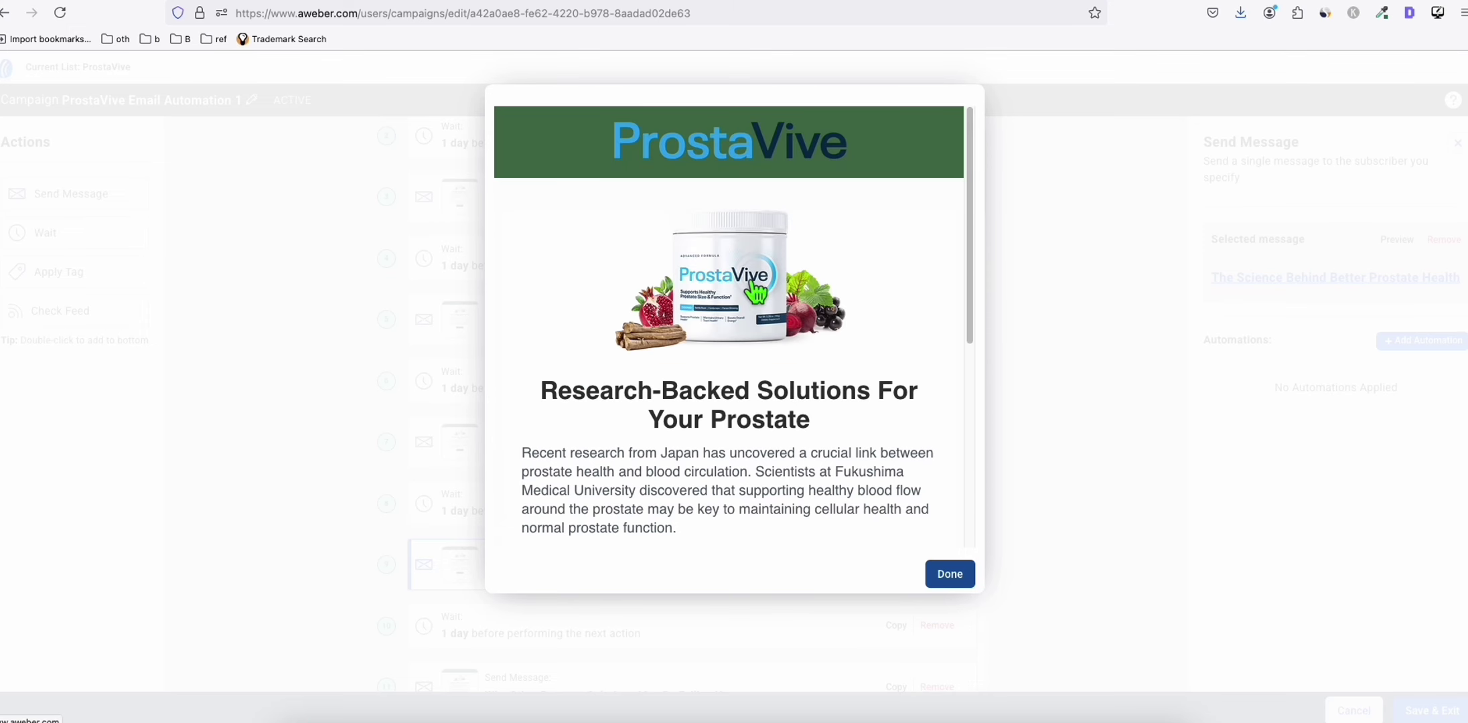
{"action": "left_click", "coordinate": [961, 577]}
{"action": "scroll", "coordinate": [871, 425], "scroll_direction": "up", "scroll_amount": 1}
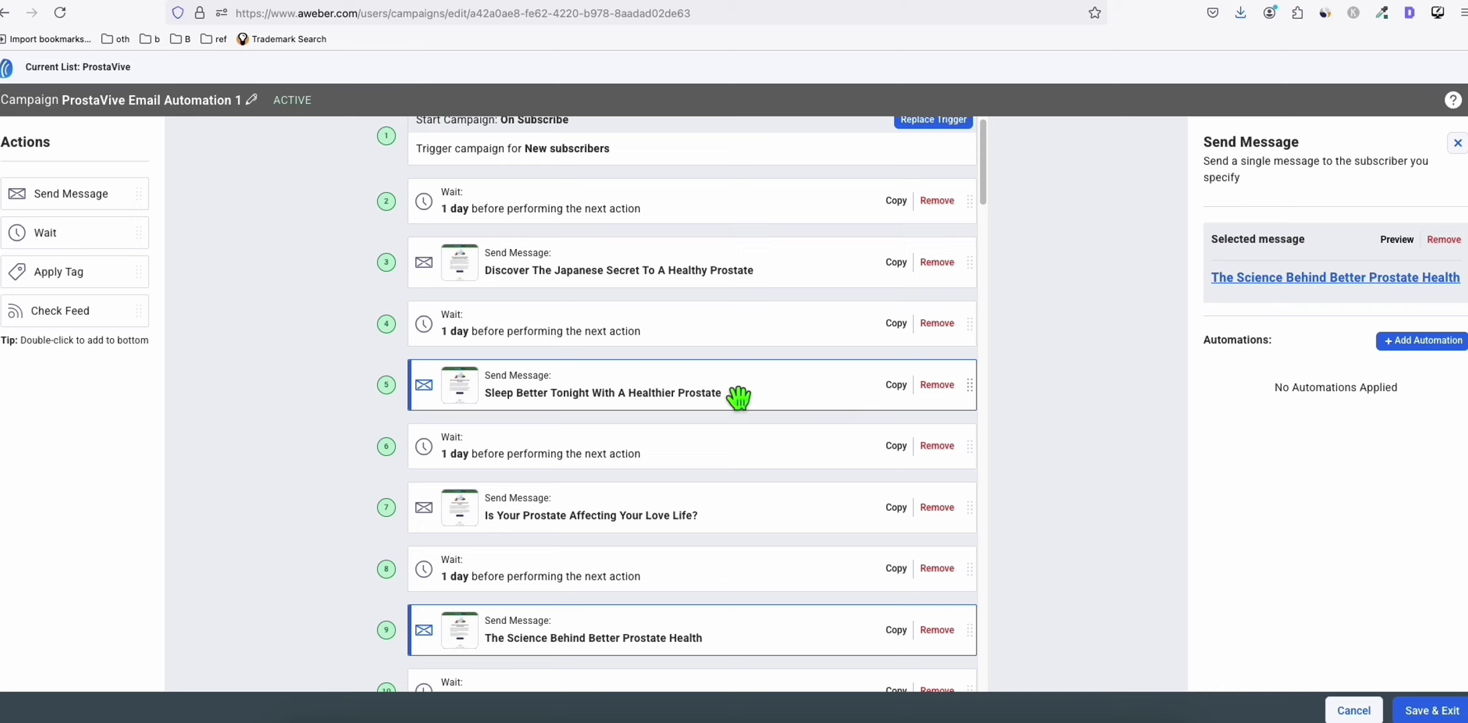
Step: Switch the active list to Java Burn and preview its Natural Way to Boost Your Metabolism email
{"action": "left_click", "coordinate": [6, 13]}
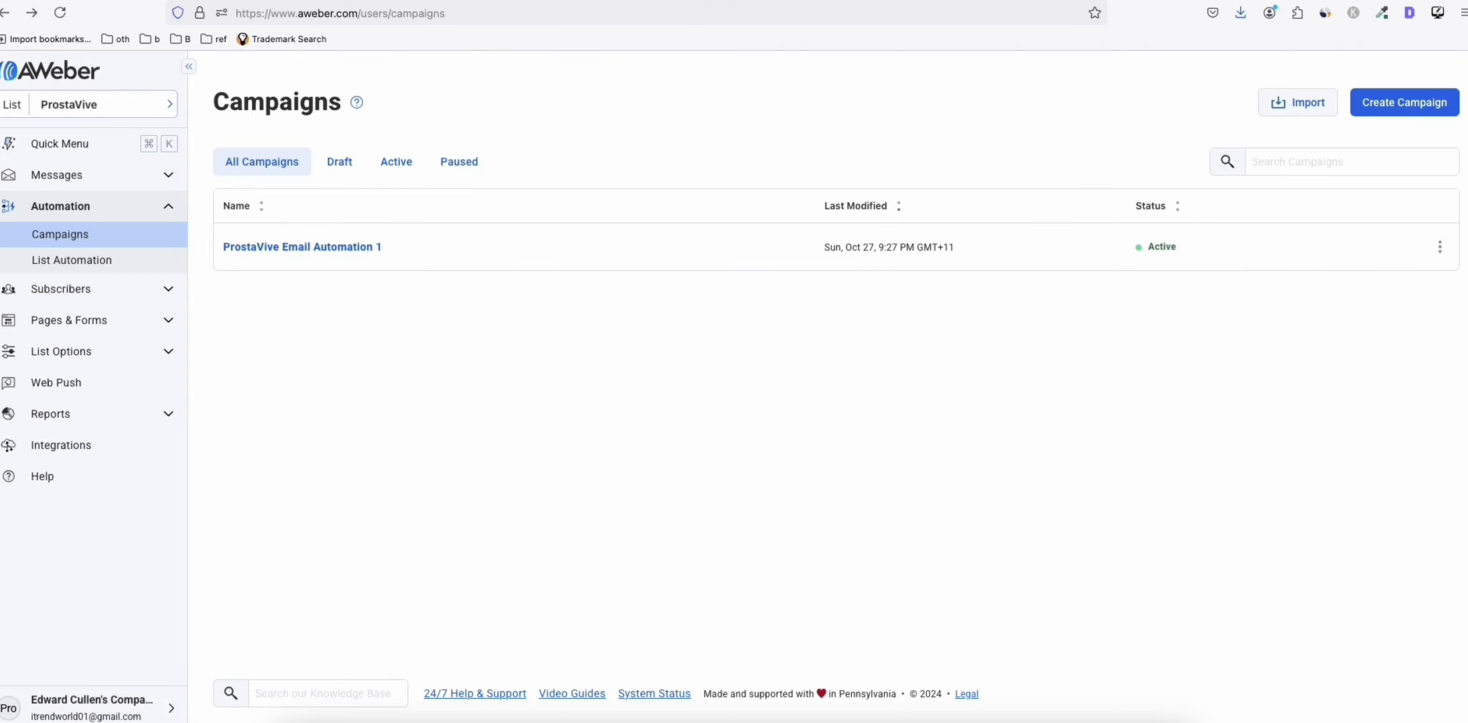
{"action": "left_click", "coordinate": [147, 112]}
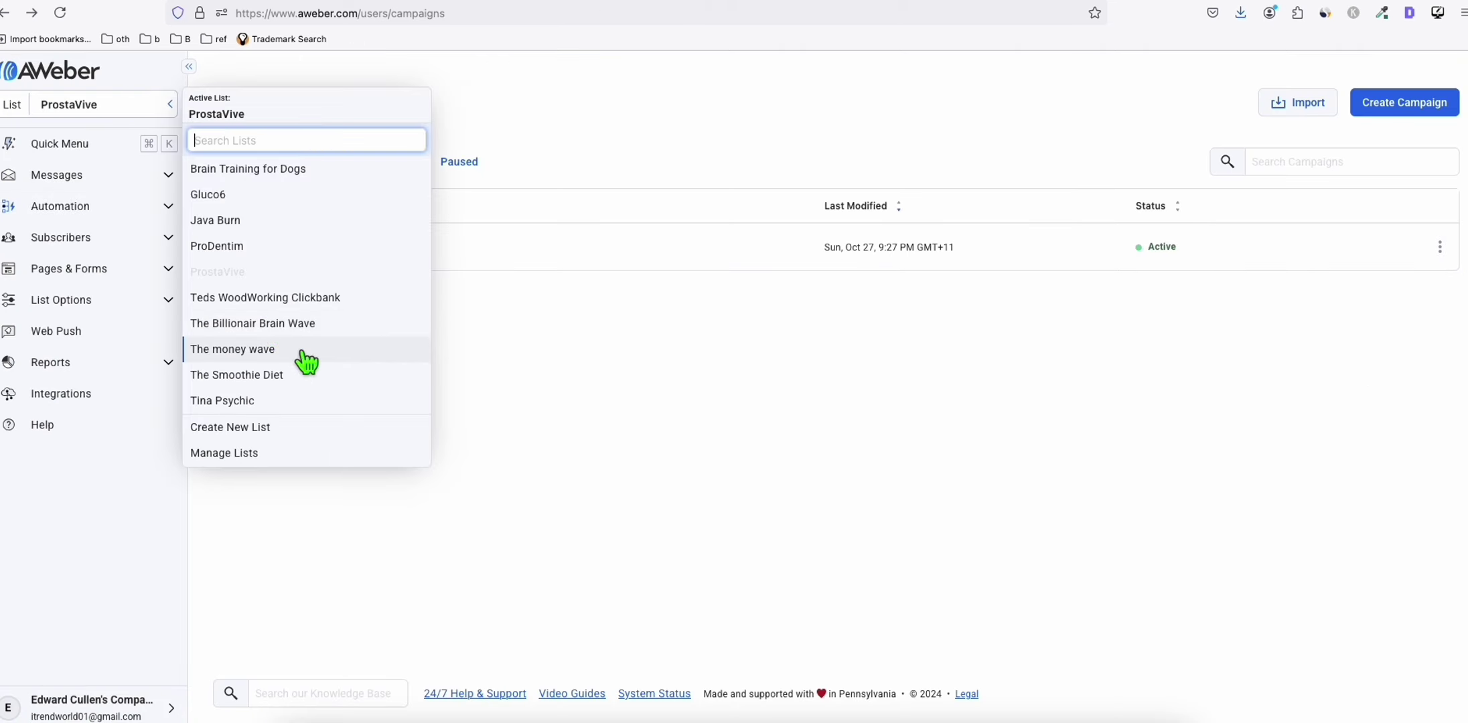
{"action": "left_click", "coordinate": [229, 220]}
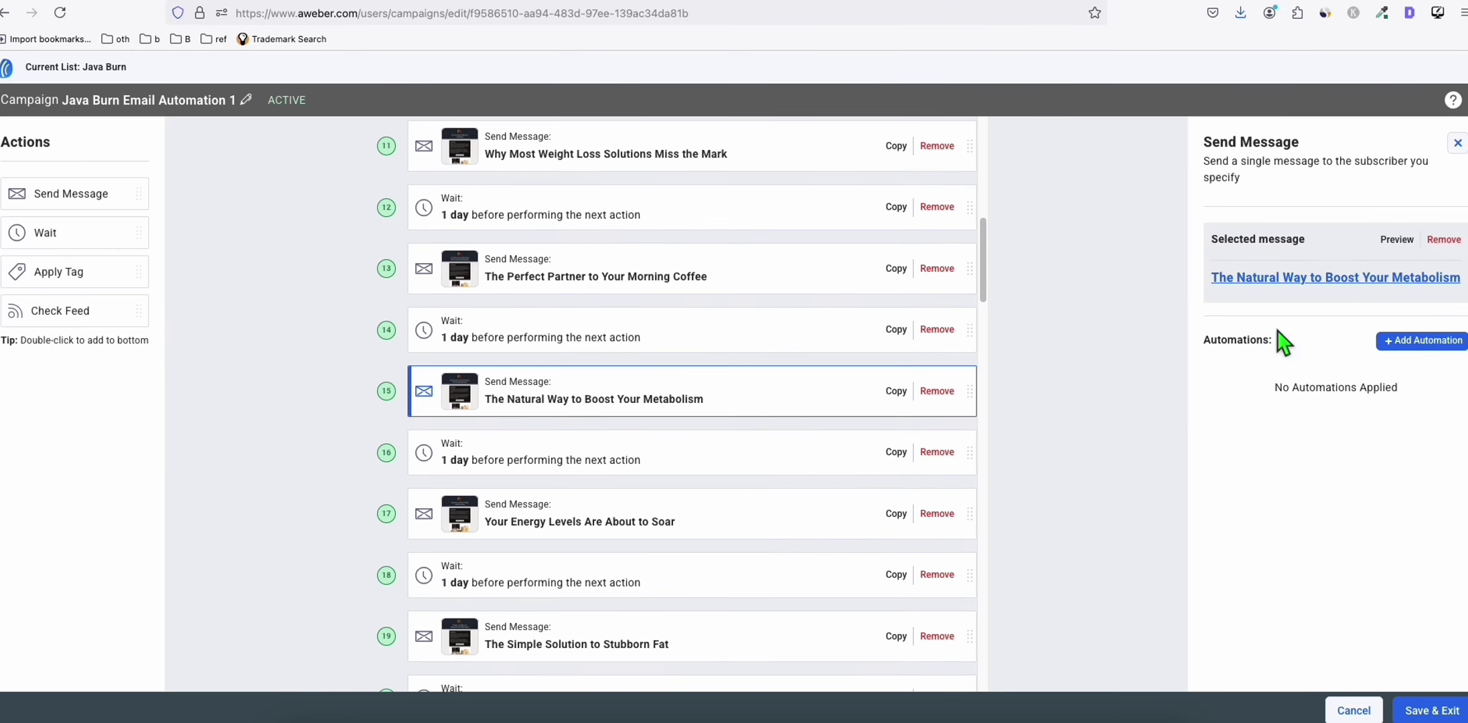
{"action": "left_click", "coordinate": [1394, 241]}
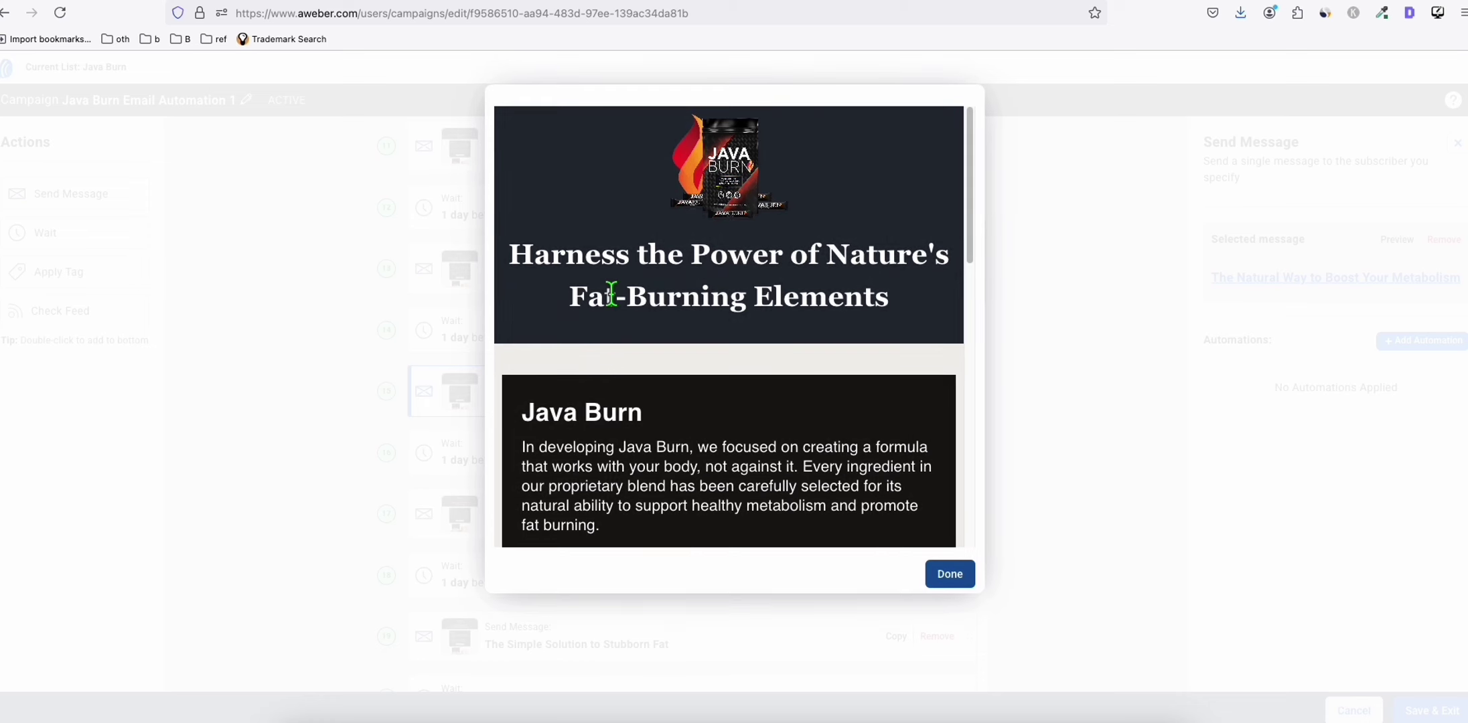
{"action": "scroll", "coordinate": [610, 292], "scroll_direction": "down", "scroll_amount": 1}
{"action": "scroll", "coordinate": [608, 288], "scroll_direction": "down", "scroll_amount": 1}
{"action": "scroll", "coordinate": [661, 273], "scroll_direction": "down", "scroll_amount": 1}
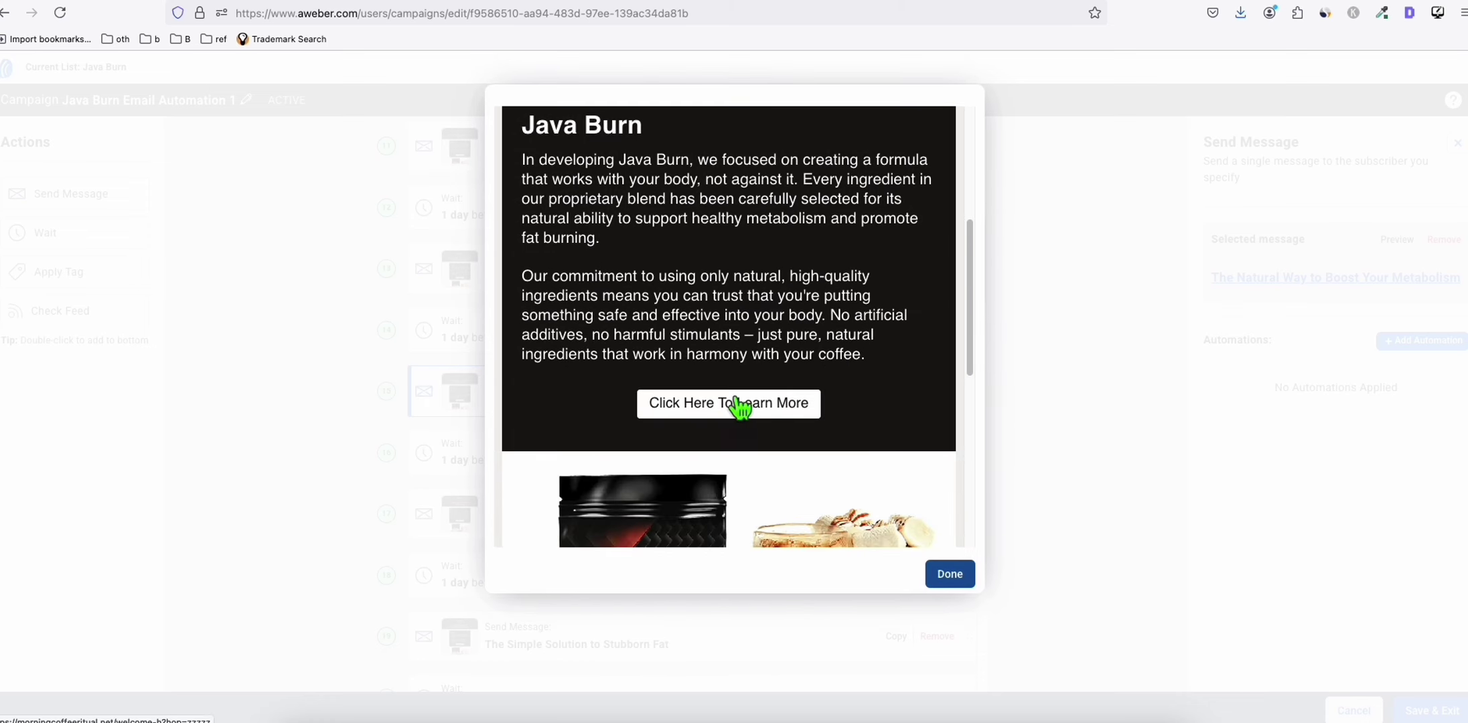
{"action": "scroll", "coordinate": [744, 404], "scroll_direction": "down", "scroll_amount": 3}
{"action": "scroll", "coordinate": [740, 397], "scroll_direction": "down", "scroll_amount": 2}
{"action": "scroll", "coordinate": [826, 387], "scroll_direction": "down", "scroll_amount": 3}
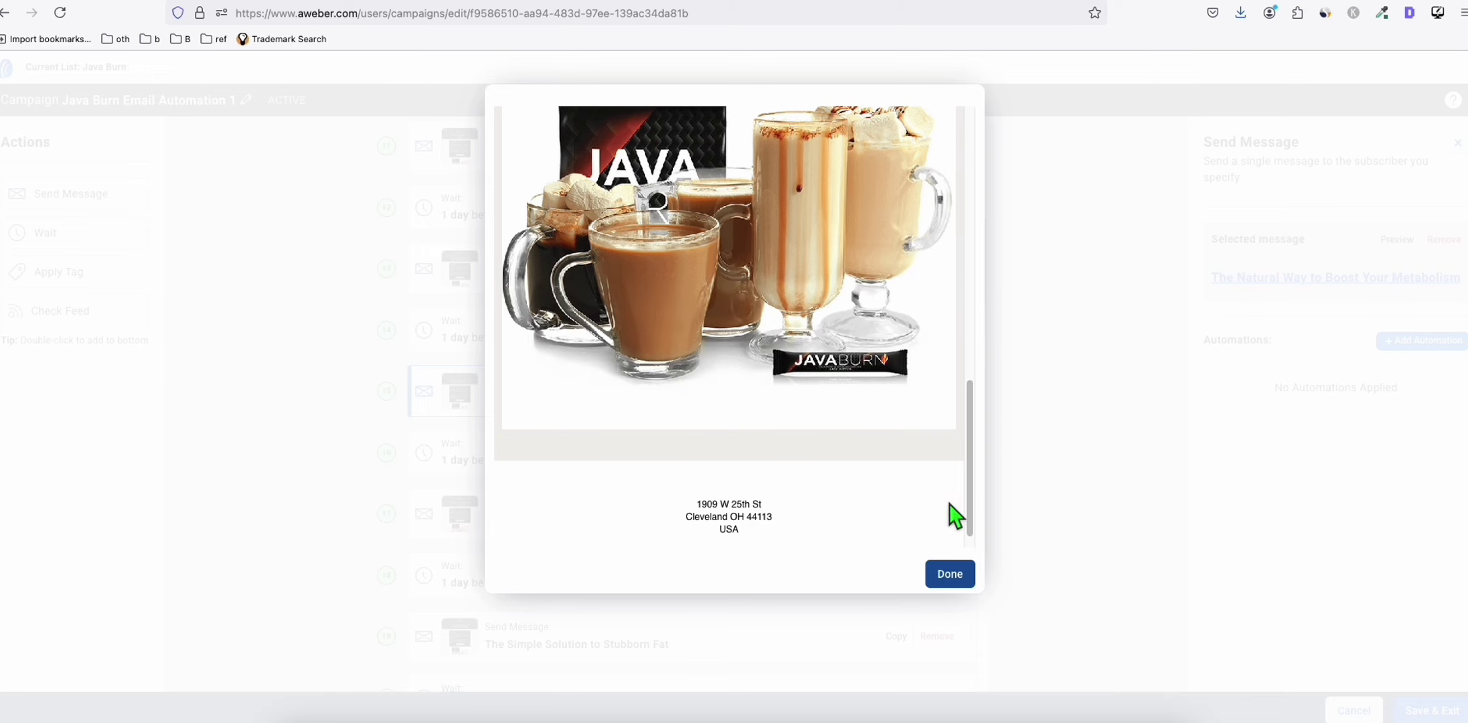
{"action": "left_click", "coordinate": [949, 574]}
{"action": "scroll", "coordinate": [672, 310], "scroll_direction": "down", "scroll_amount": 4}
{"action": "scroll", "coordinate": [656, 288], "scroll_direction": "down", "scroll_amount": 2}
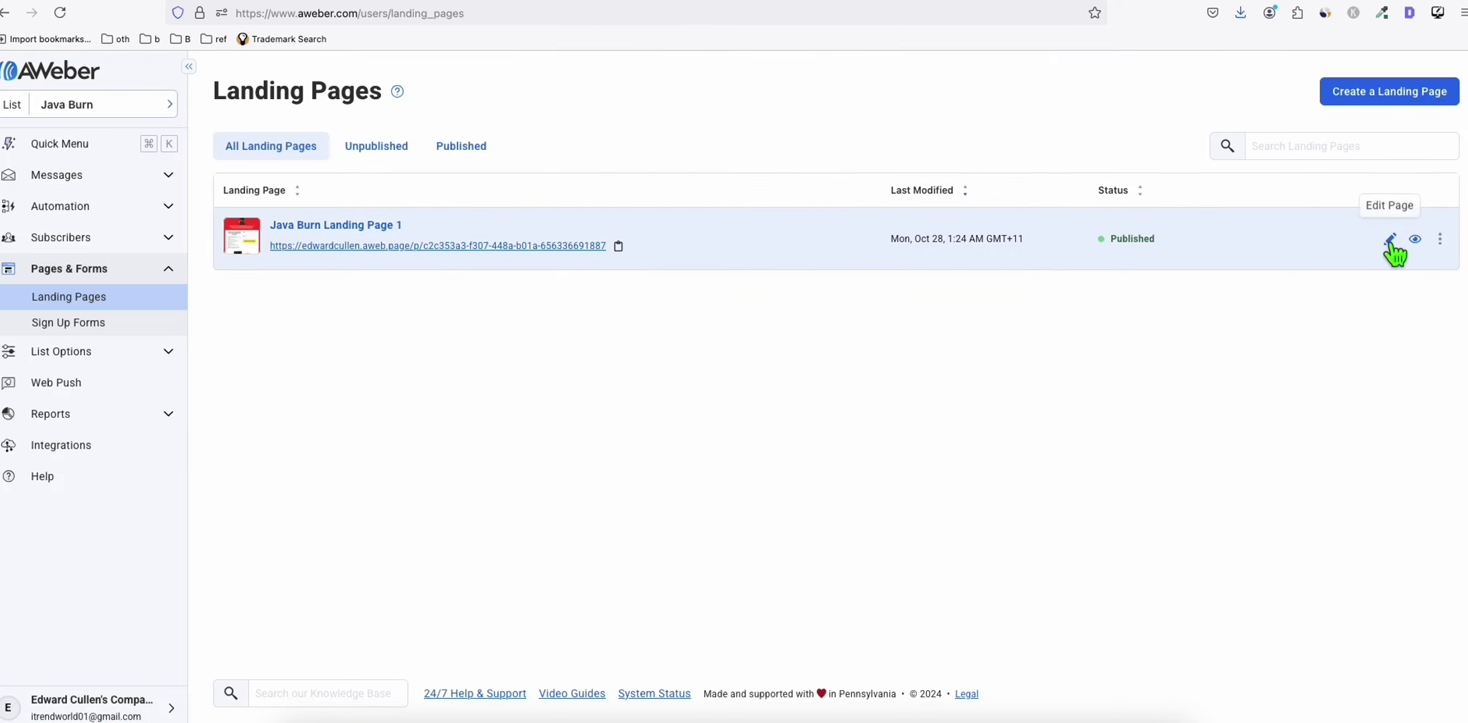
Step: View Java Burn Landing Page 1, return to the overview and reopen the mailing list choices
{"action": "left_click", "coordinate": [1390, 240]}
{"action": "scroll", "coordinate": [503, 228], "scroll_direction": "down", "scroll_amount": 2}
{"action": "scroll", "coordinate": [592, 210], "scroll_direction": "down", "scroll_amount": 2}
{"action": "scroll", "coordinate": [592, 223], "scroll_direction": "down", "scroll_amount": 3}
{"action": "scroll", "coordinate": [535, 367], "scroll_direction": "up", "scroll_amount": 3}
{"action": "scroll", "coordinate": [420, 302], "scroll_direction": "up", "scroll_amount": 3}
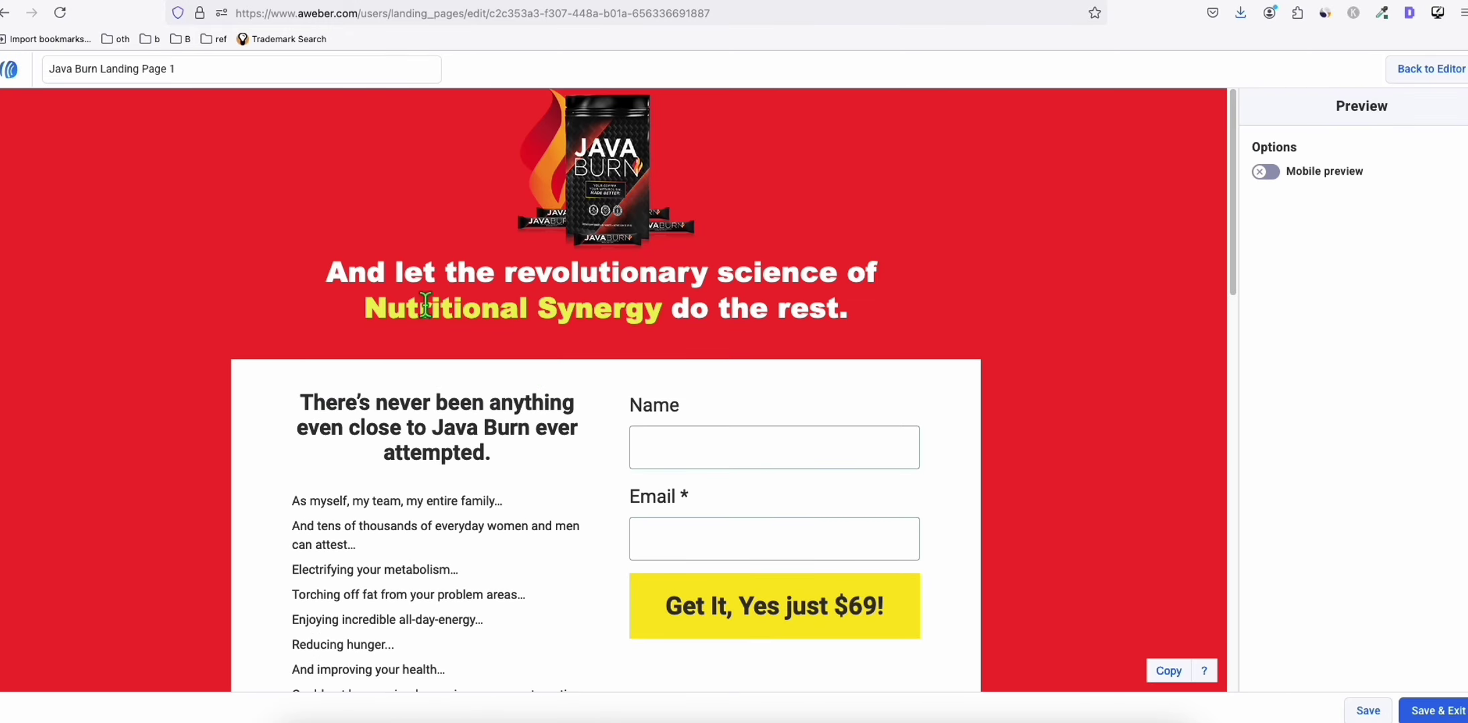
{"action": "left_click", "coordinate": [6, 14]}
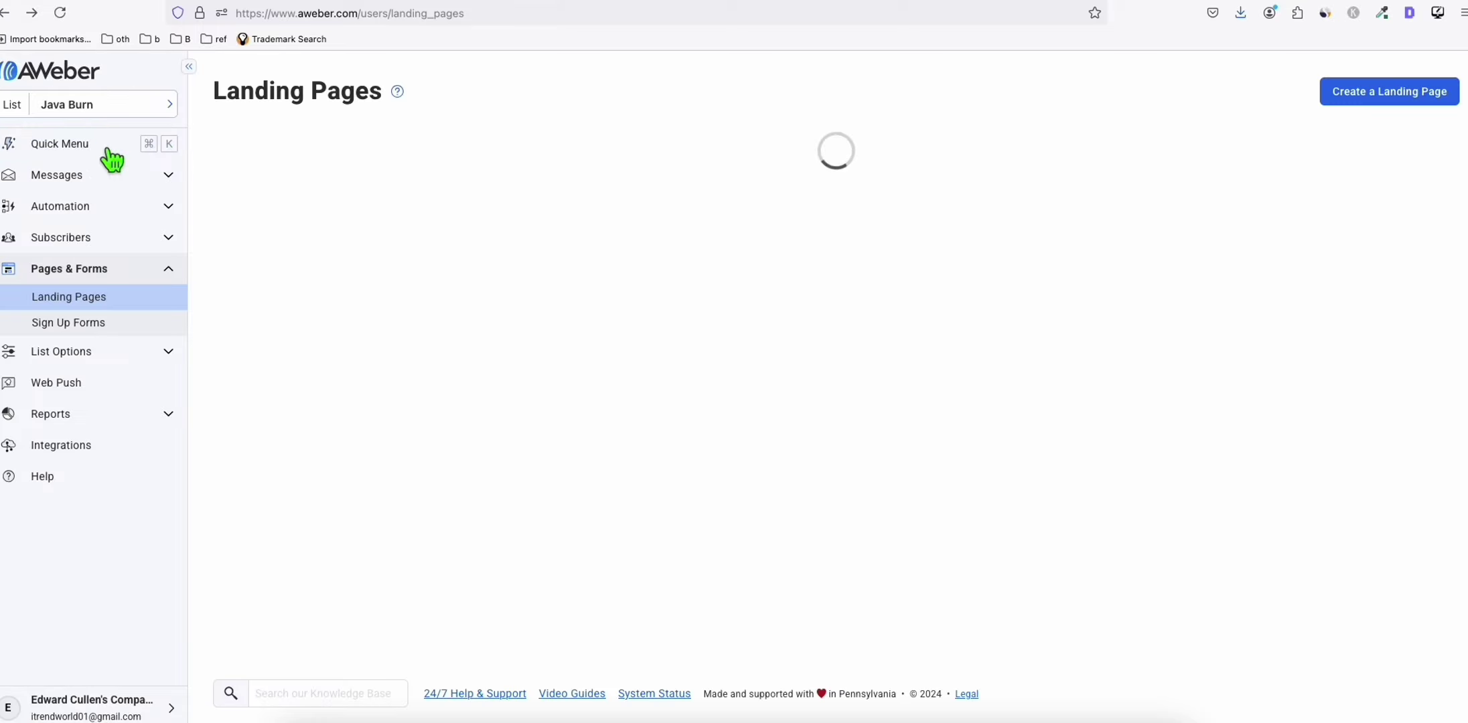
{"action": "left_click", "coordinate": [124, 108]}
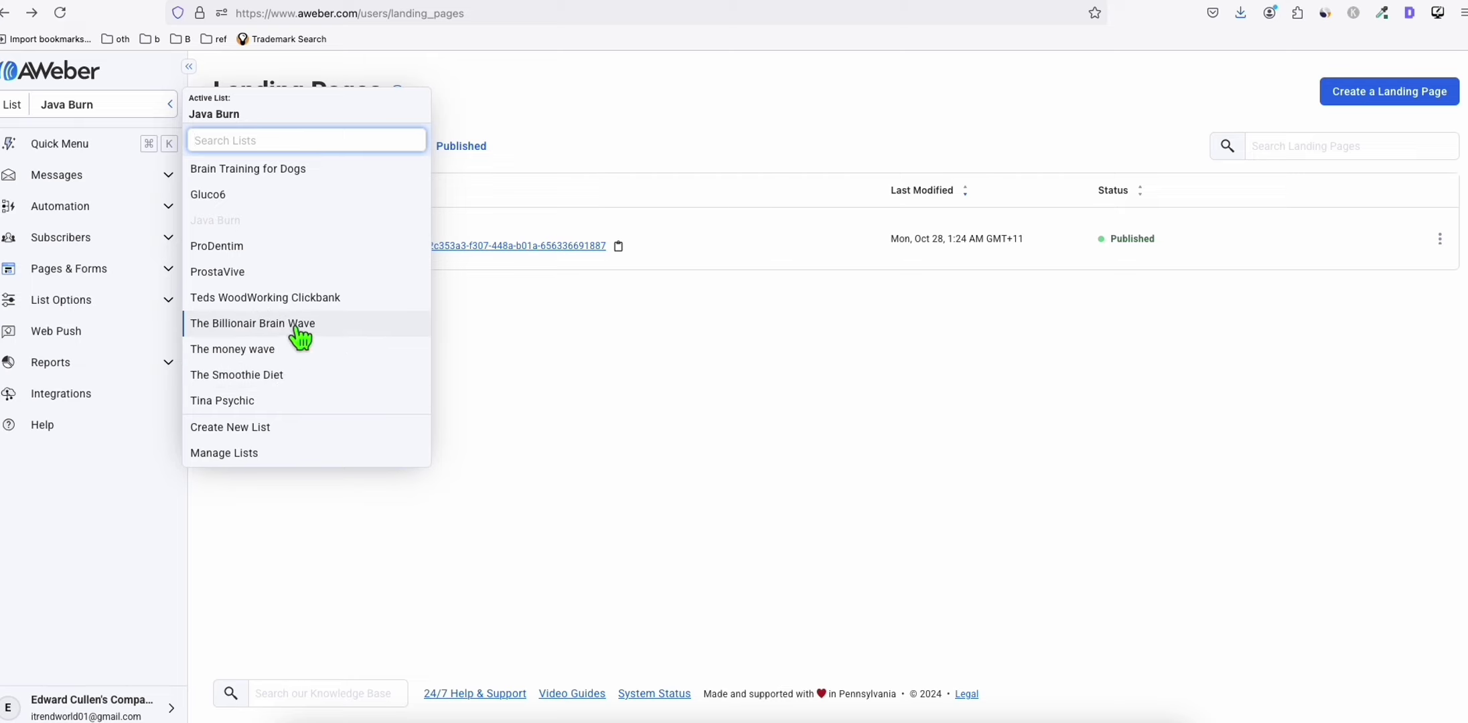
Step: Switch to the Gluco6 list, preview its Revolutionary Discovery email, then move to the r/analyzeDream community
{"action": "left_click", "coordinate": [237, 195]}
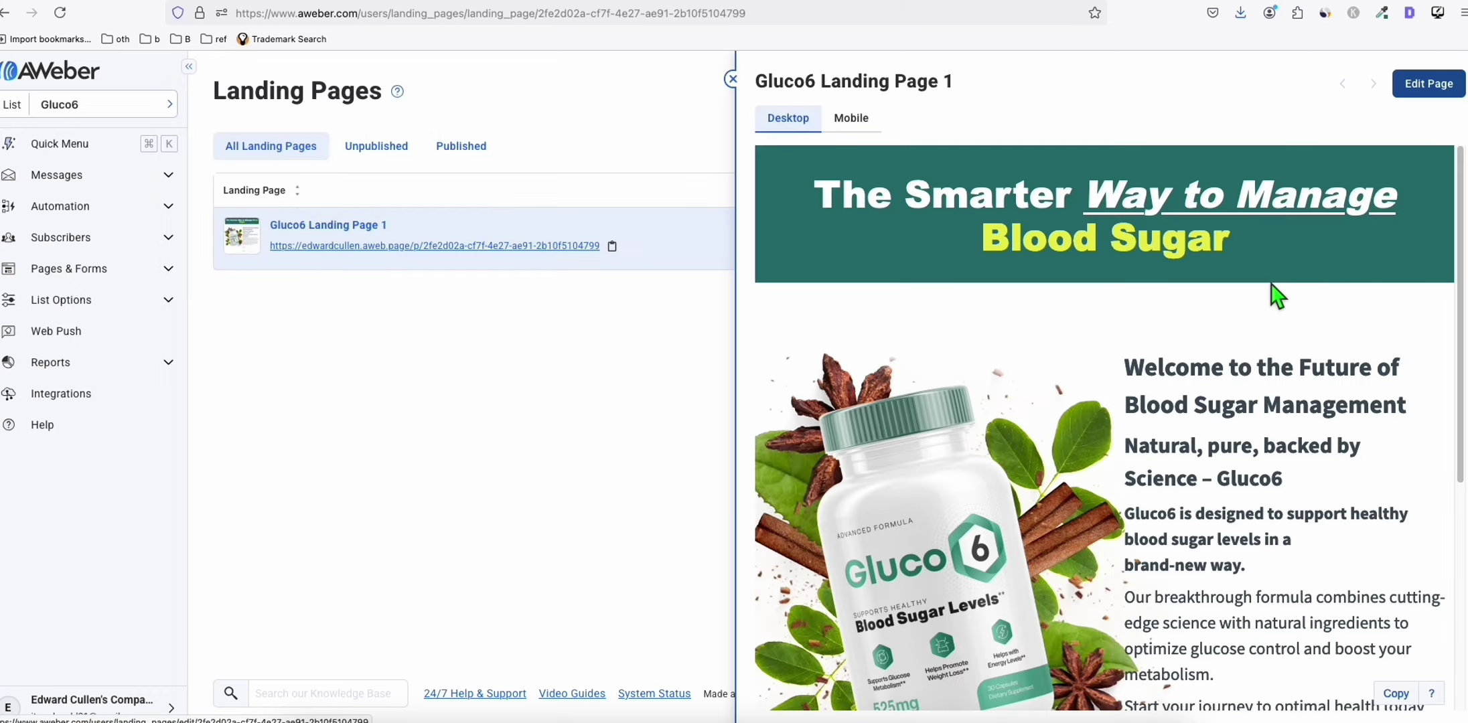
{"action": "scroll", "coordinate": [1043, 267], "scroll_direction": "down", "scroll_amount": 5}
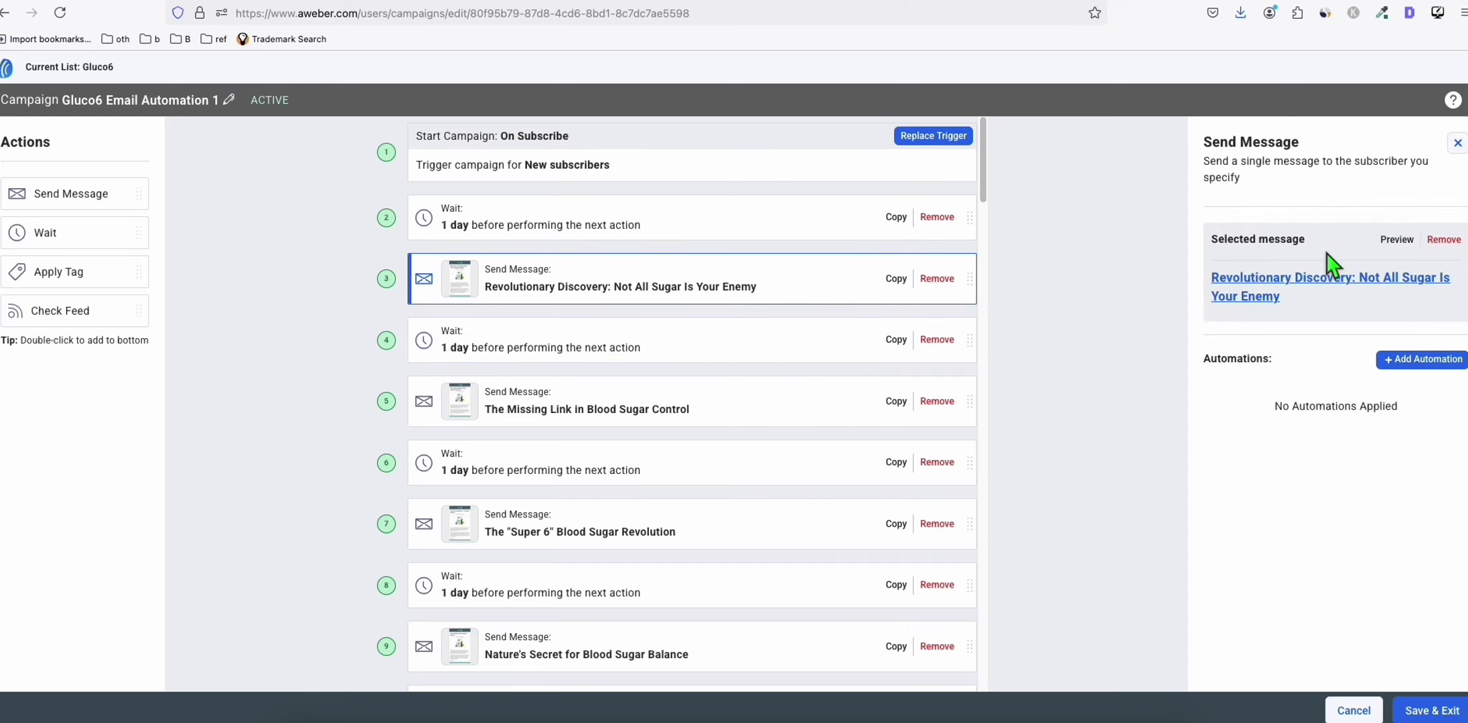
{"action": "left_click", "coordinate": [1394, 241]}
{"action": "scroll", "coordinate": [768, 277], "scroll_direction": "down", "scroll_amount": 2}
{"action": "scroll", "coordinate": [767, 276], "scroll_direction": "down", "scroll_amount": 1}
{"action": "scroll", "coordinate": [773, 292], "scroll_direction": "down", "scroll_amount": 3}
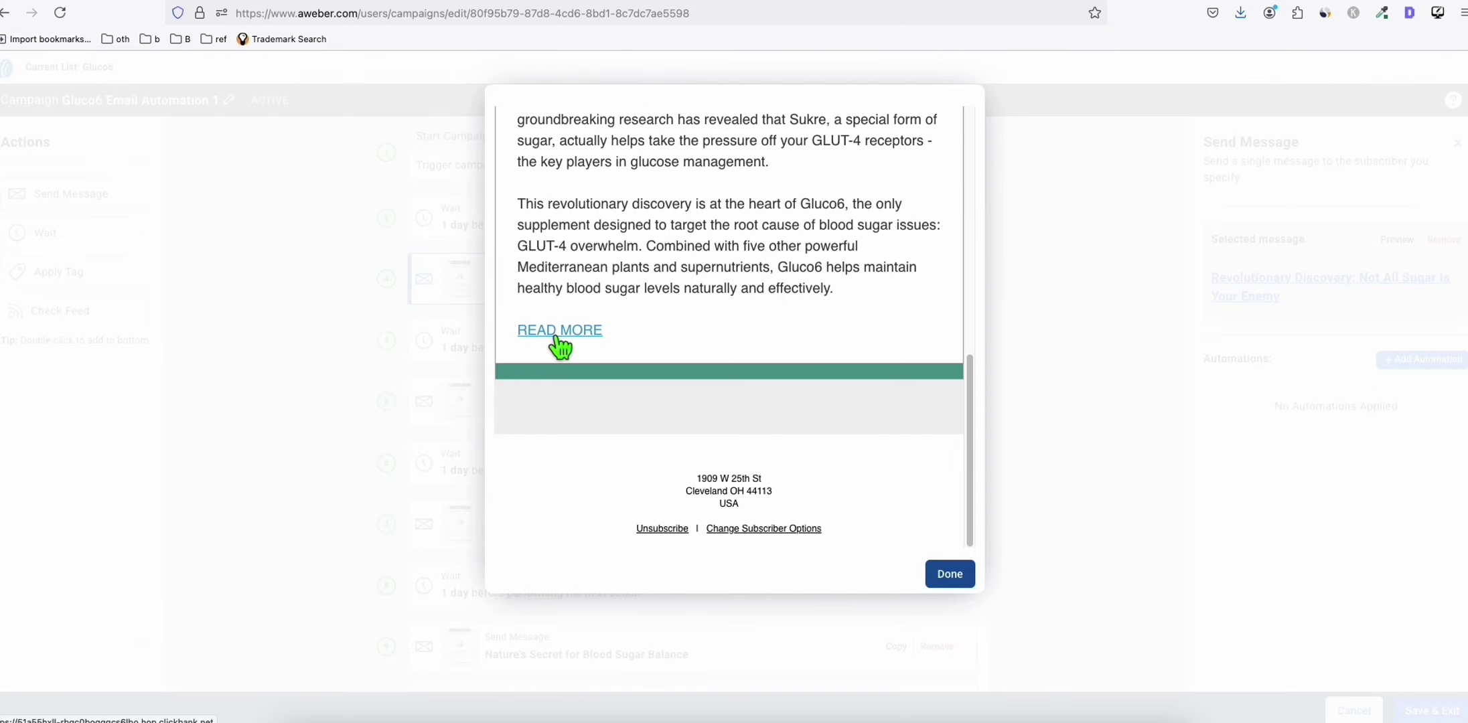
{"action": "left_click", "coordinate": [951, 576]}
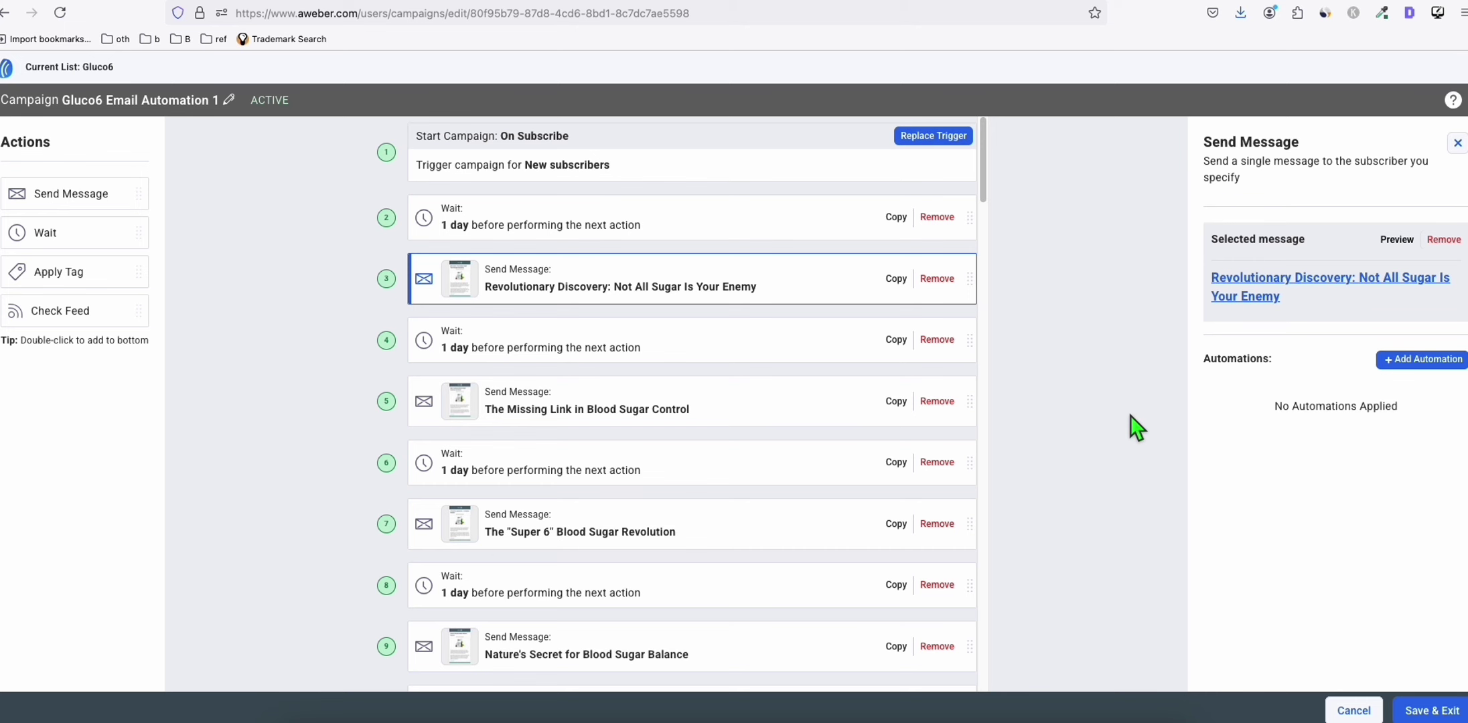
{"action": "left_click", "coordinate": [409, 4]}
{"action": "scroll", "coordinate": [447, 267], "scroll_direction": "up", "scroll_amount": 2}
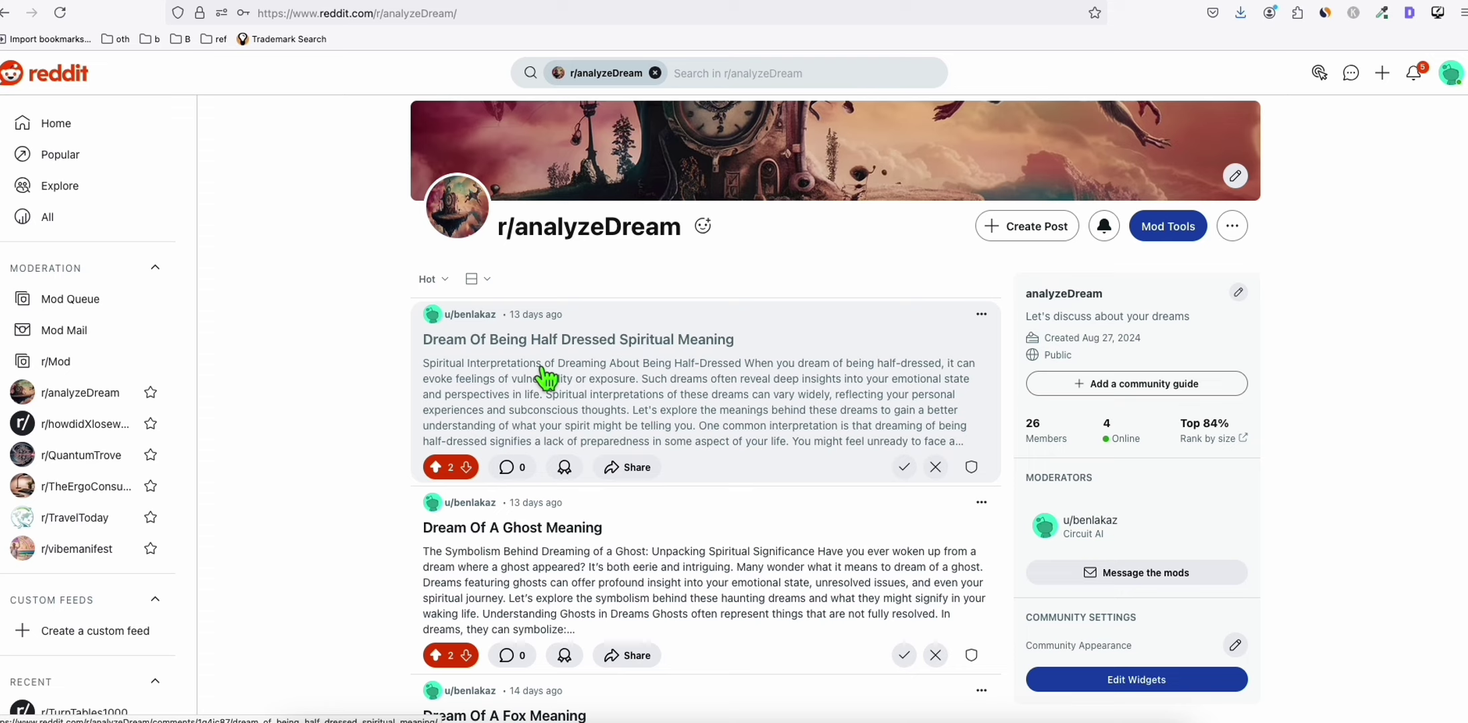
Step: Browse the r/analyzeDream feed and pull up its Semrush organic search stats
{"action": "left_click", "coordinate": [332, 367]}
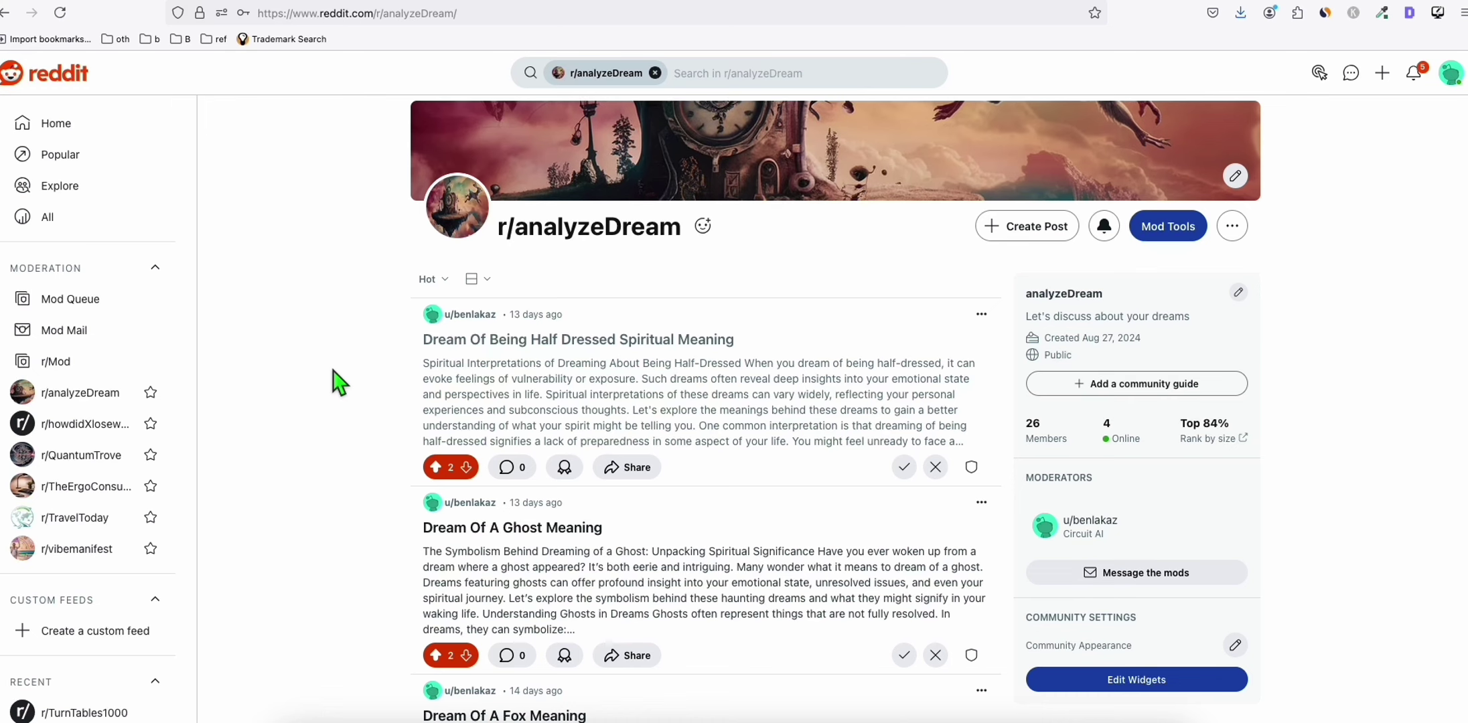
{"action": "scroll", "coordinate": [589, 459], "scroll_direction": "down", "scroll_amount": 3}
{"action": "scroll", "coordinate": [579, 453], "scroll_direction": "up", "scroll_amount": 3}
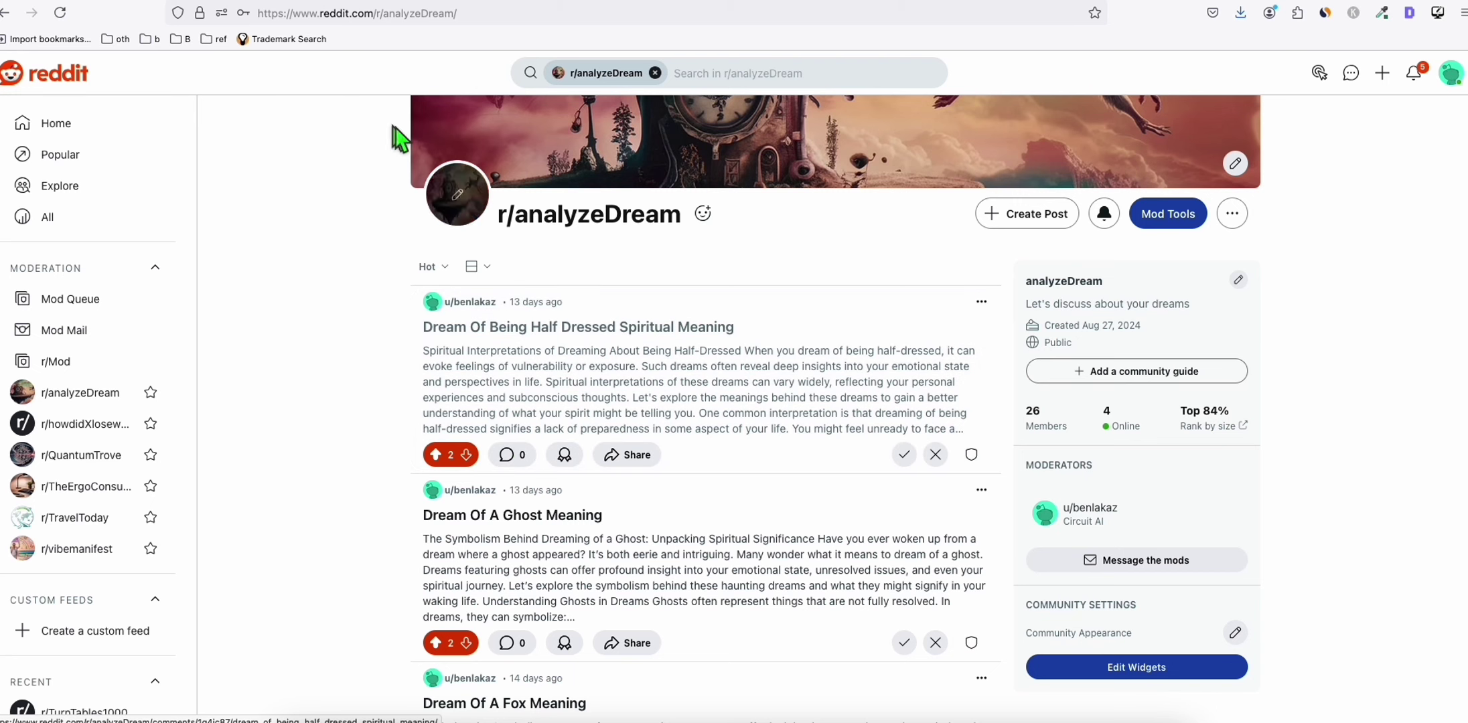
{"action": "left_click", "coordinate": [281, 39]}
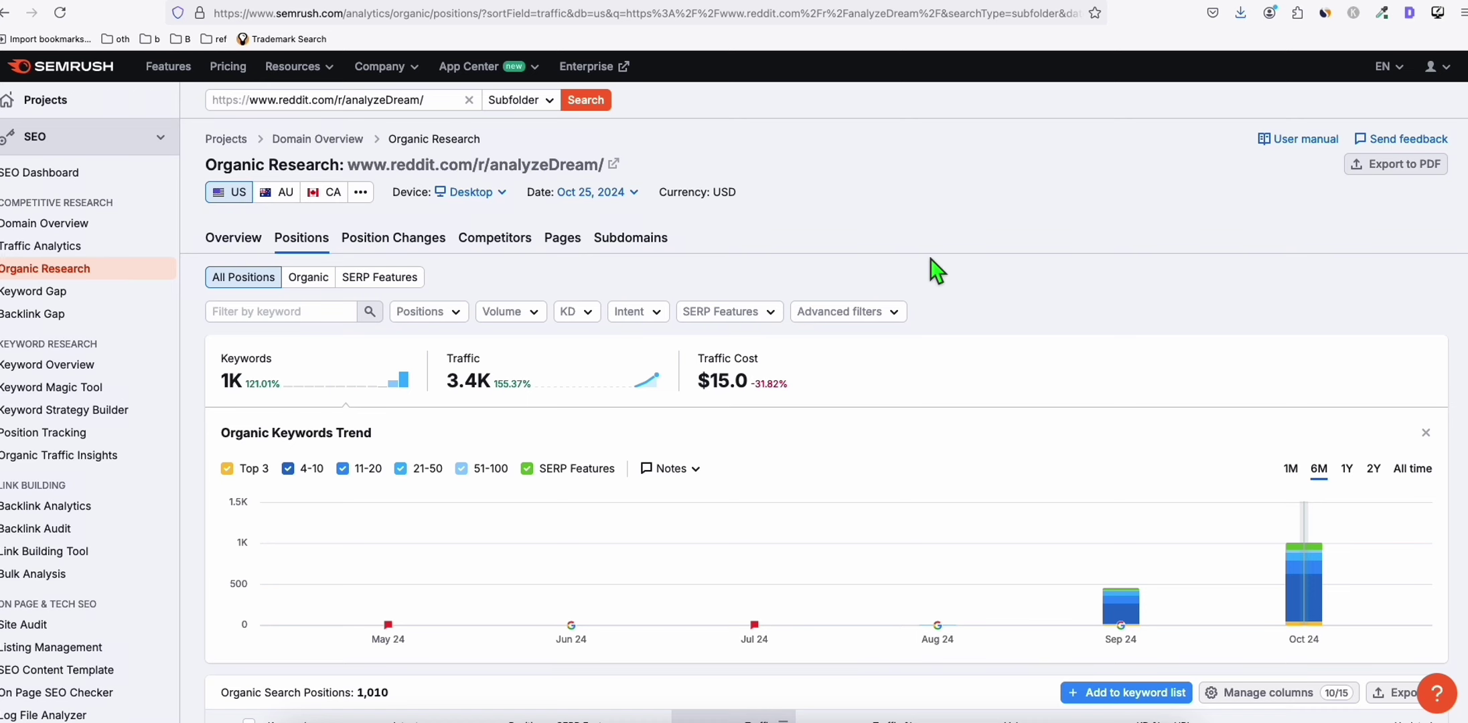
{"action": "scroll", "coordinate": [889, 269], "scroll_direction": "down", "scroll_amount": 5}
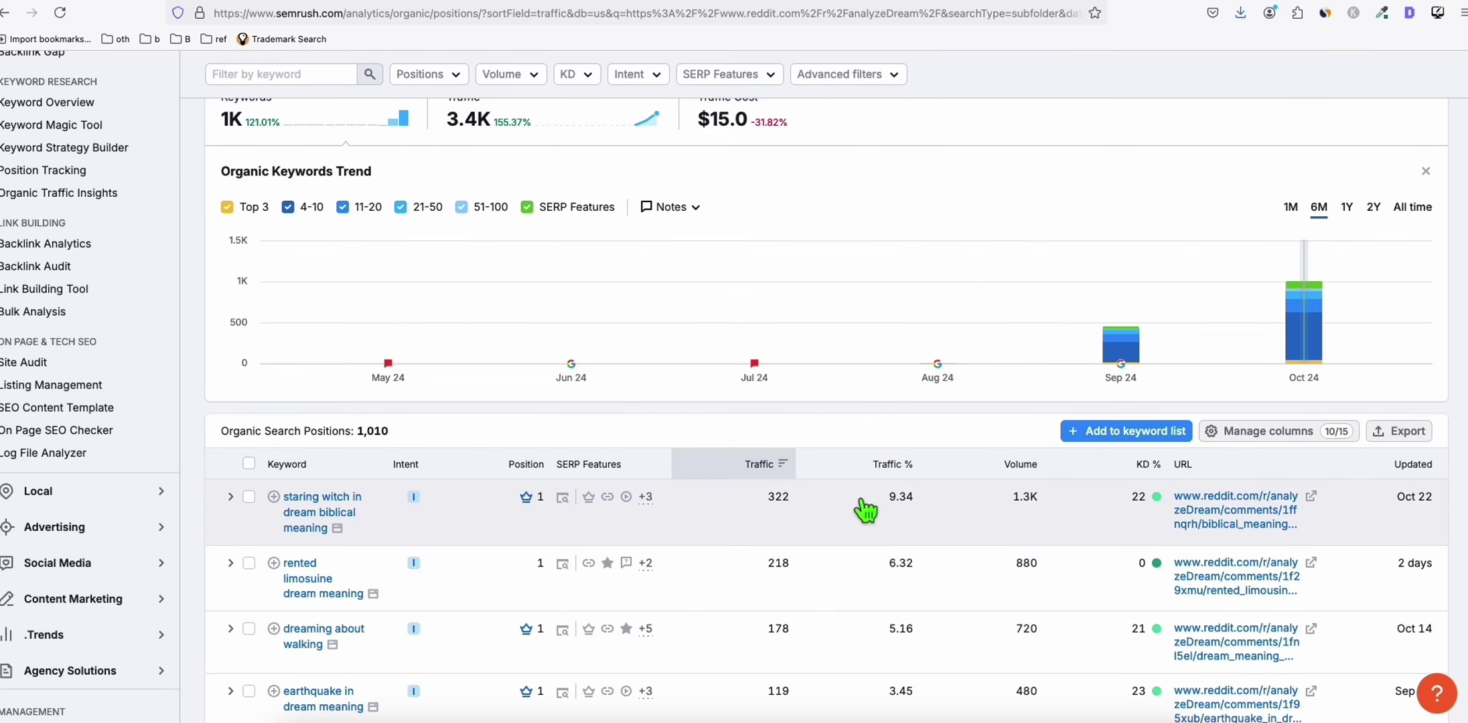
Step: Open the Reddit post ranking for the top-traffic witch-in-a-dream keyword
{"action": "left_click", "coordinate": [1313, 497]}
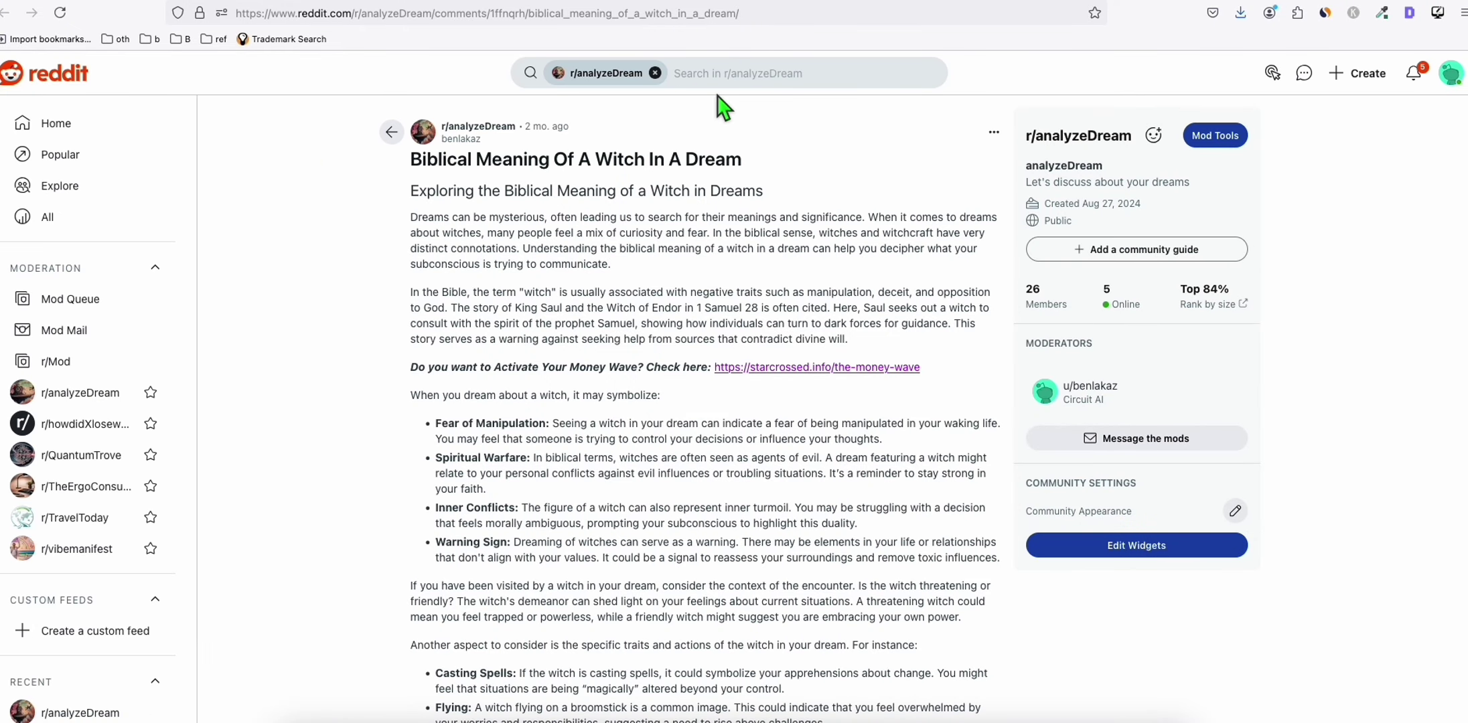
Step: Return to The Money Wave email campaign in AWeber
{"action": "left_click", "coordinate": [923, 9]}
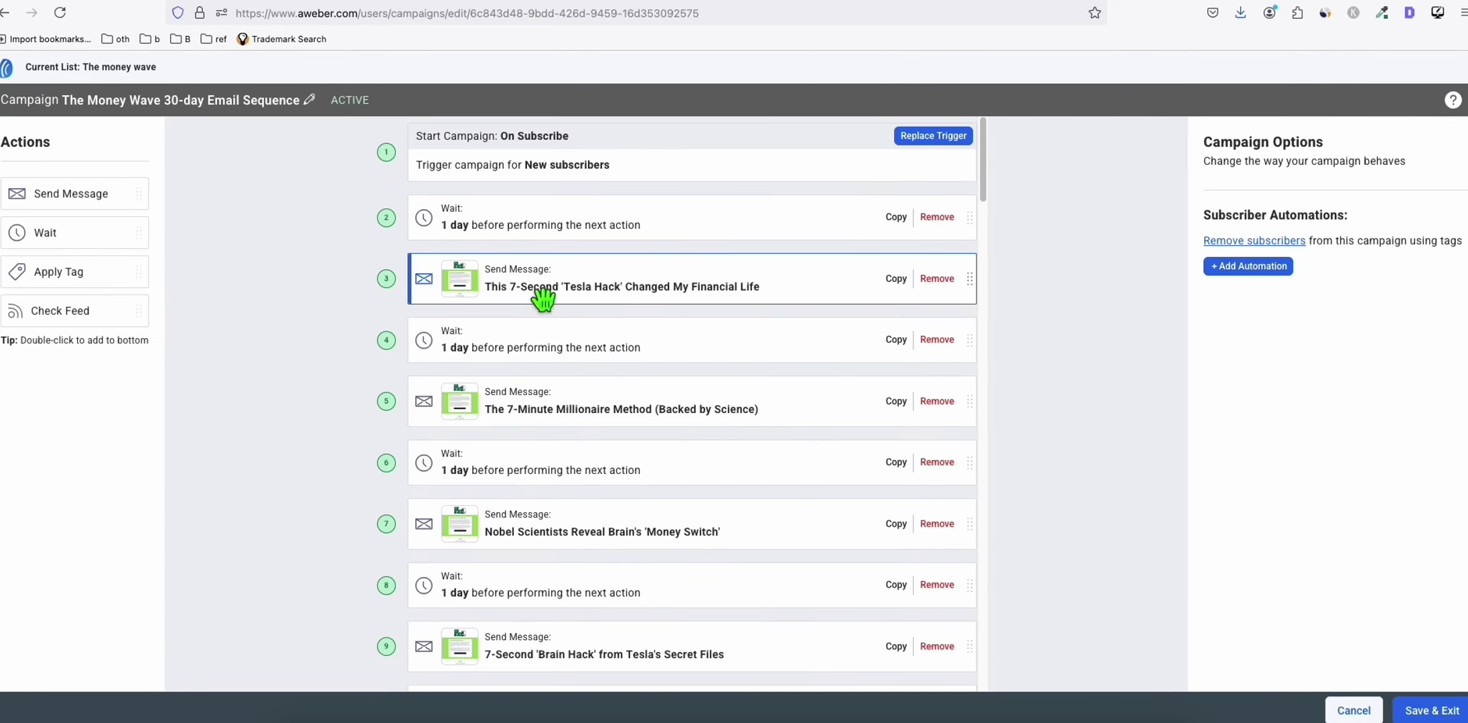
{"action": "scroll", "coordinate": [625, 336], "scroll_direction": "down", "scroll_amount": 2}
{"action": "scroll", "coordinate": [625, 339], "scroll_direction": "down", "scroll_amount": 2}
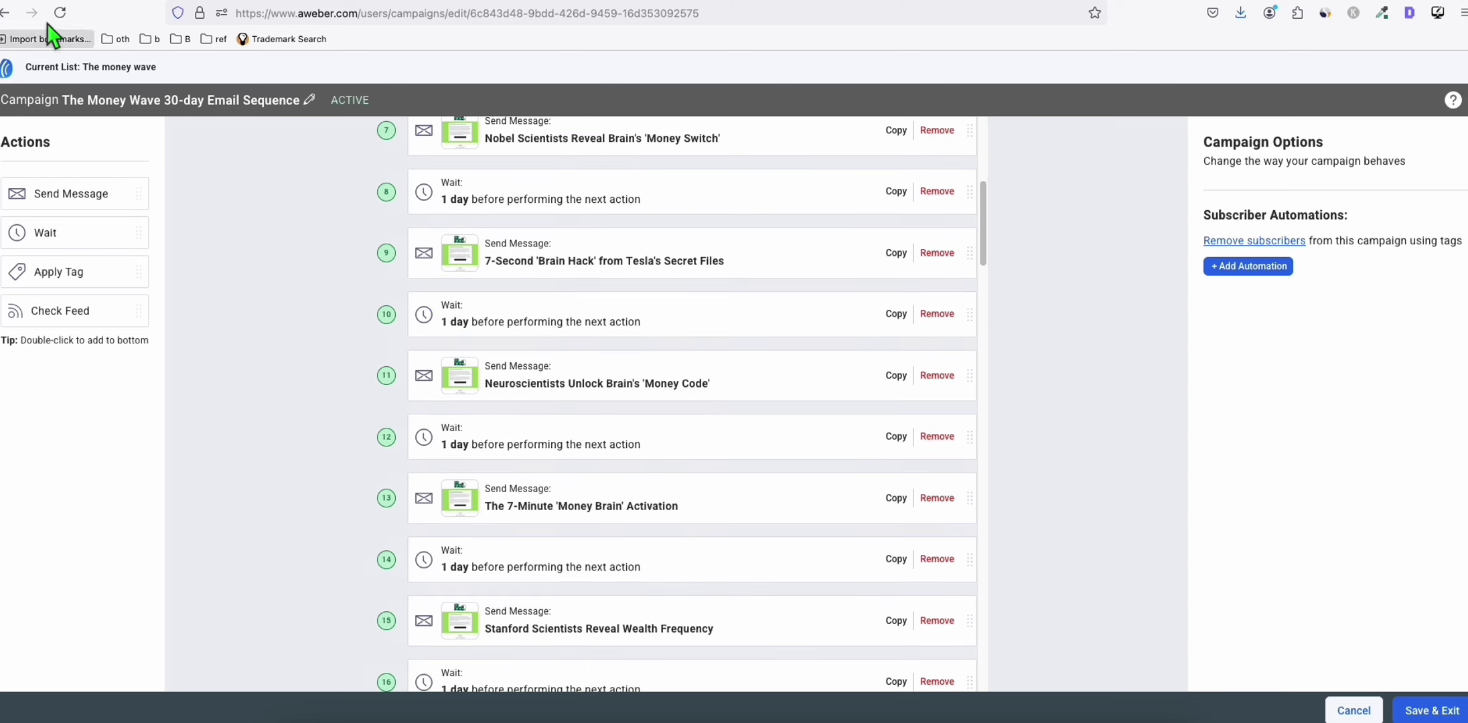
Step: Go back to the campaigns overview and glance at the mailing list choices without switching
{"action": "left_click", "coordinate": [7, 12]}
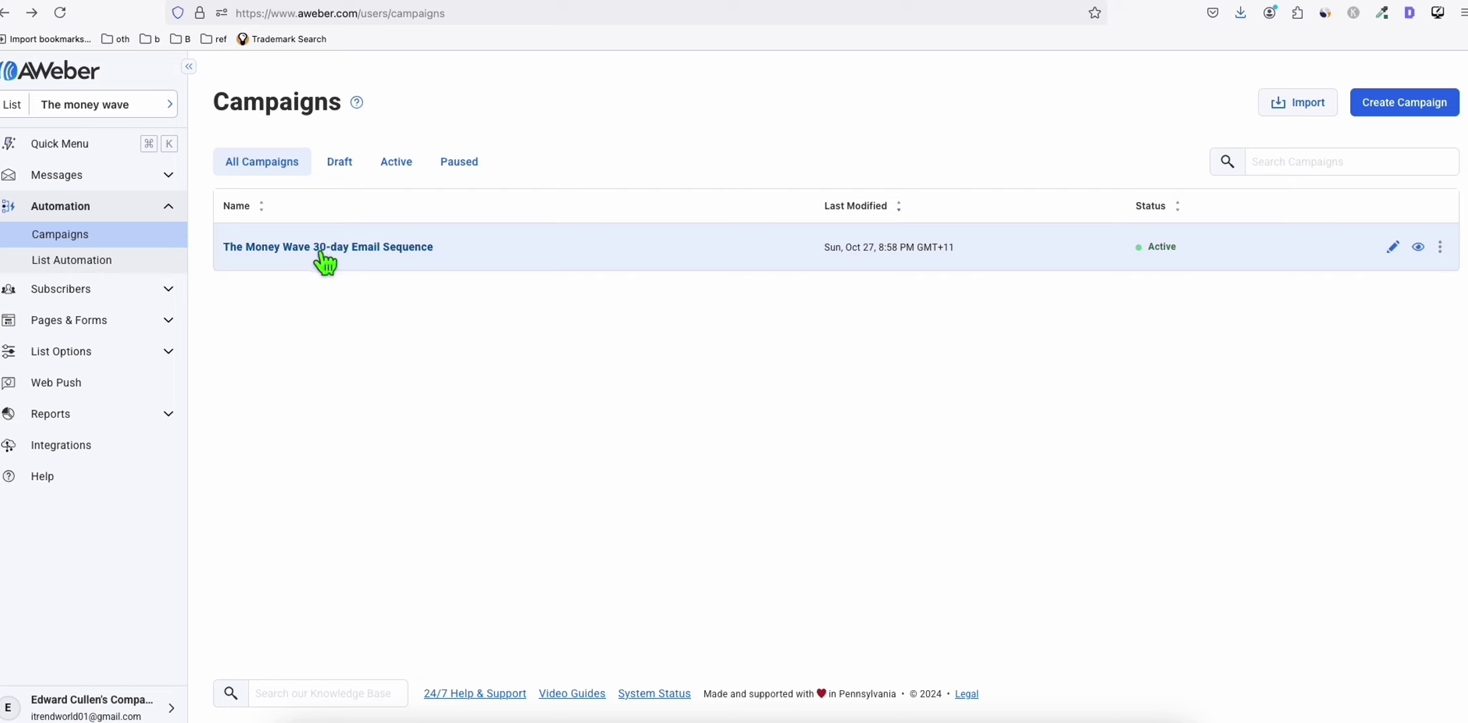
{"action": "left_click", "coordinate": [106, 106]}
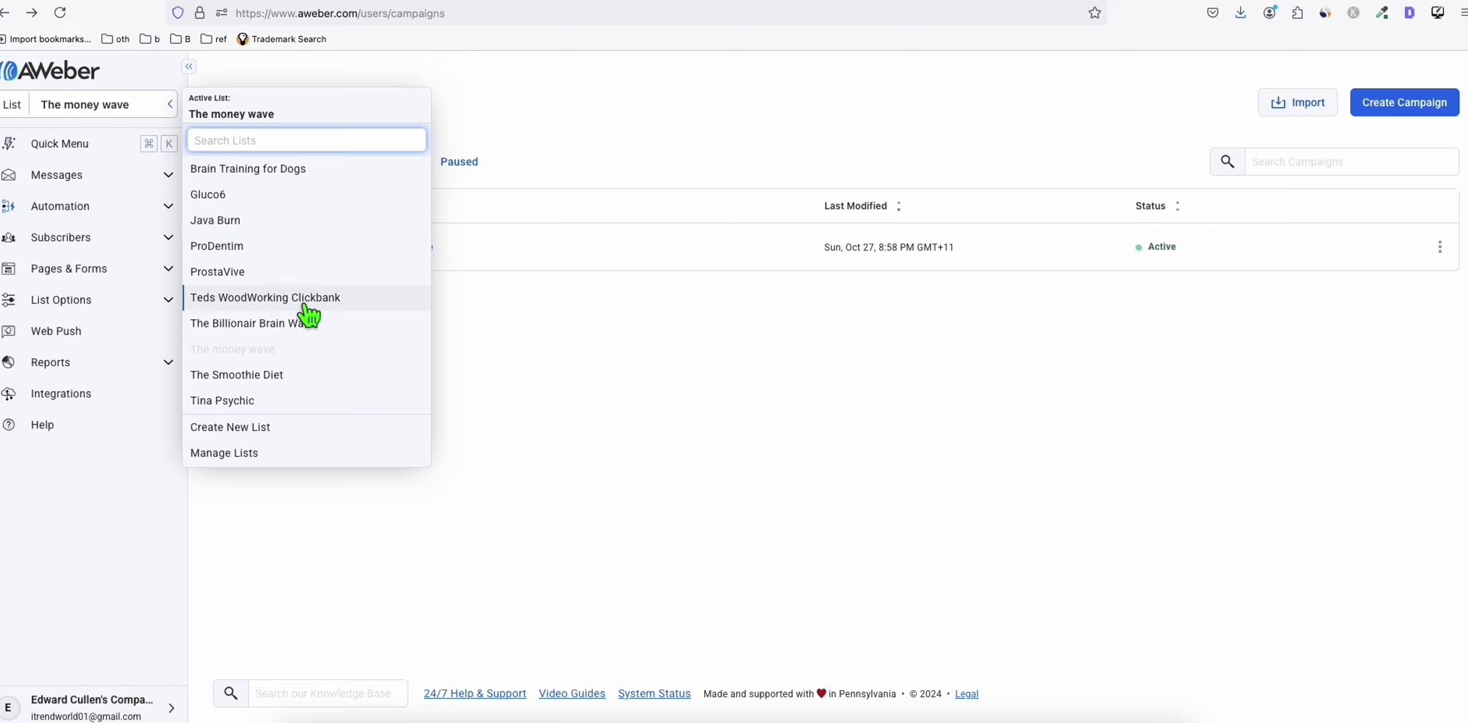
{"action": "left_click", "coordinate": [699, 393]}
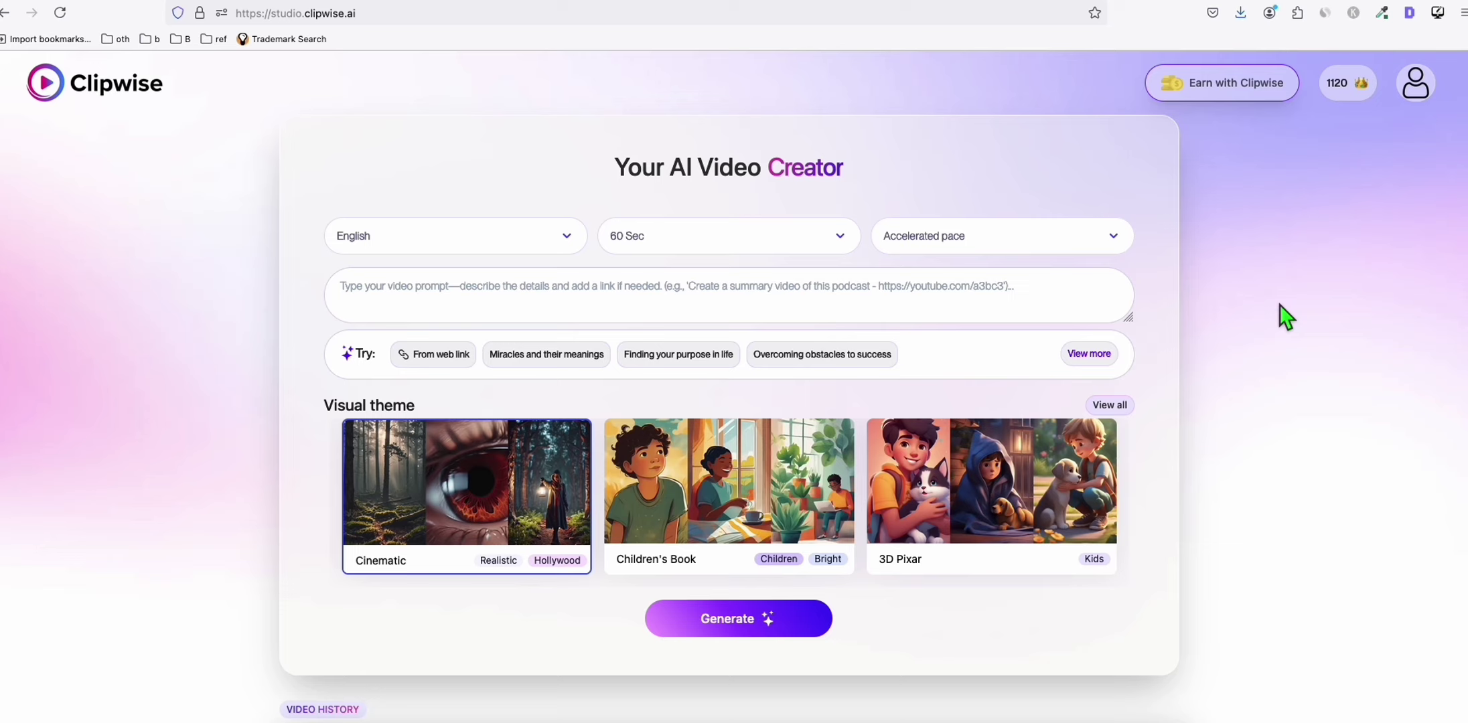
Step: Check the completed videos in Clipwise's My videos list and return to the prompt box
{"action": "left_click", "coordinate": [777, 308]}
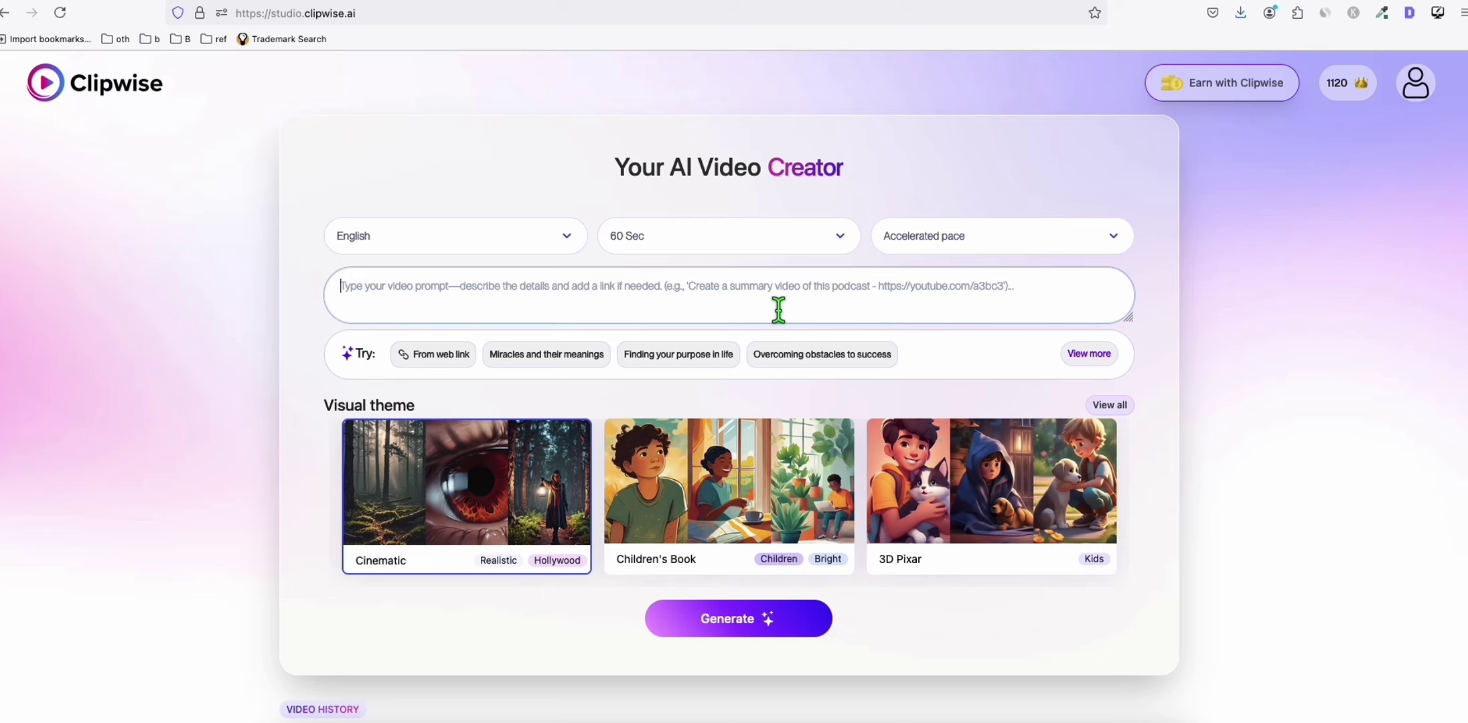
{"action": "left_click", "coordinate": [1419, 95]}
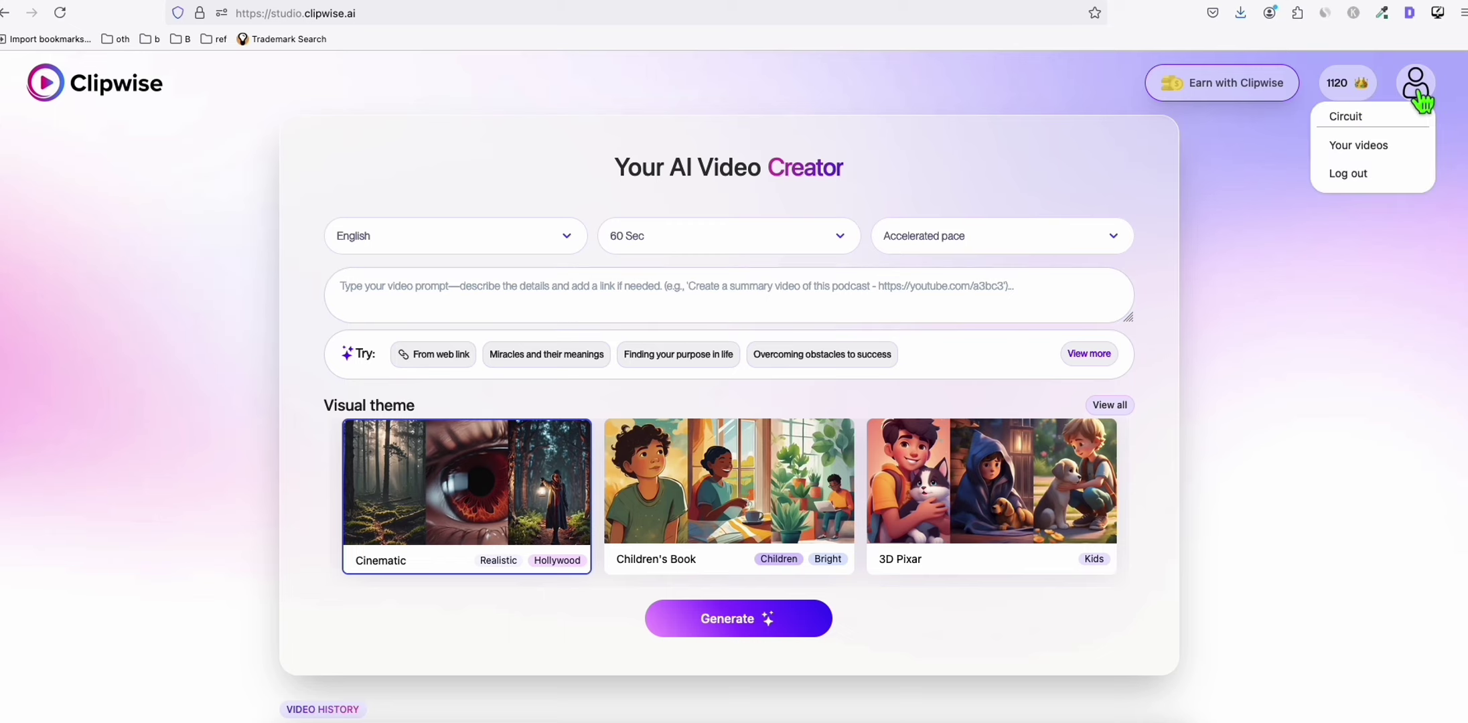
{"action": "left_click", "coordinate": [1408, 154]}
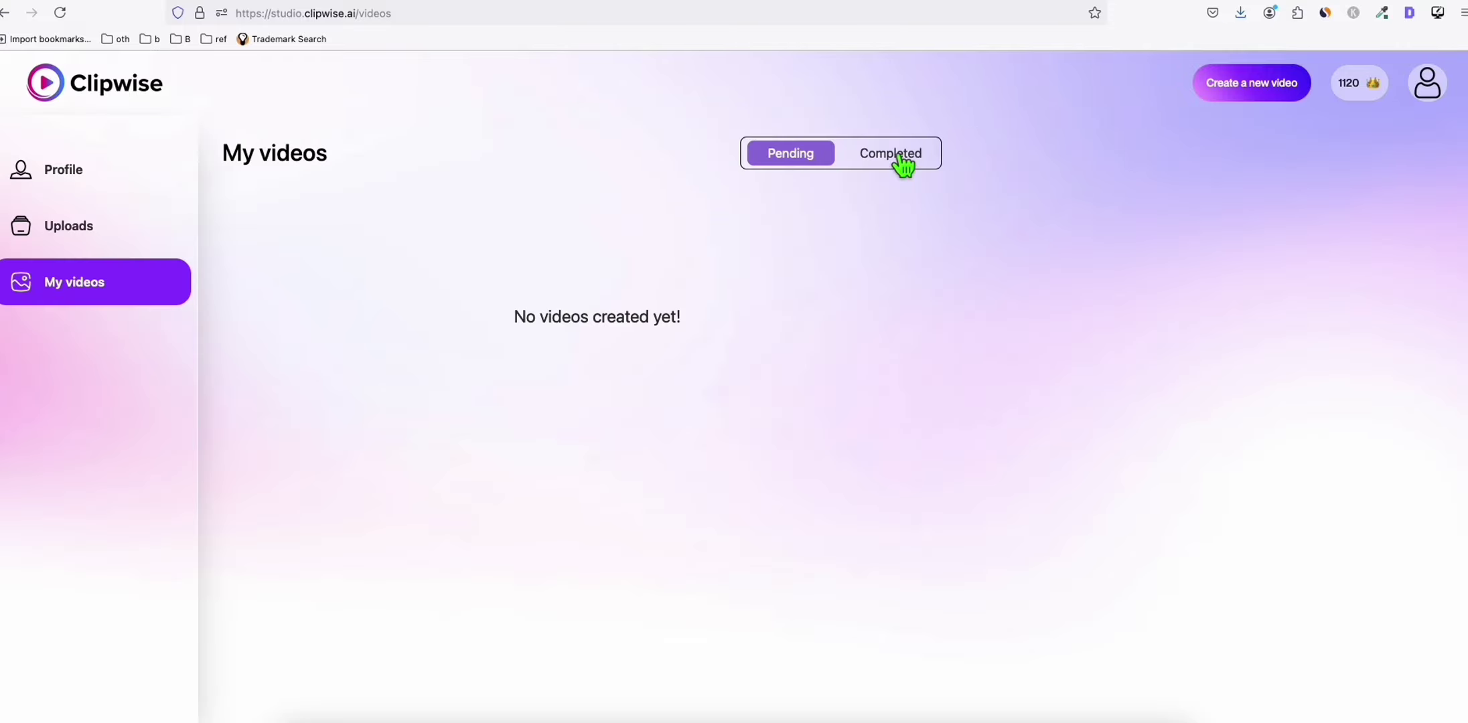
{"action": "left_click", "coordinate": [902, 161]}
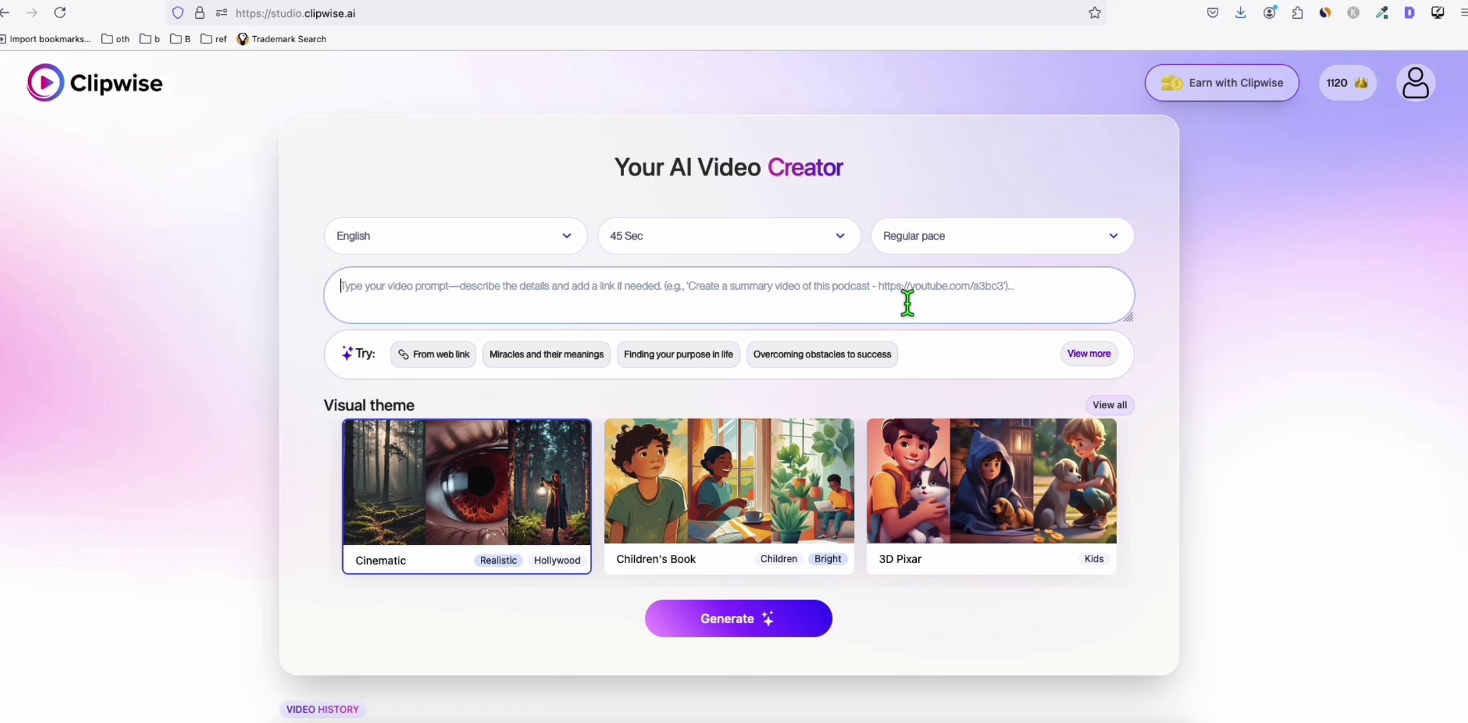
{"action": "left_click", "coordinate": [1016, 308]}
Step: Copy the link of the $3,000 PER DAY video from YouTube
{"action": "left_click", "coordinate": [1116, 3]}
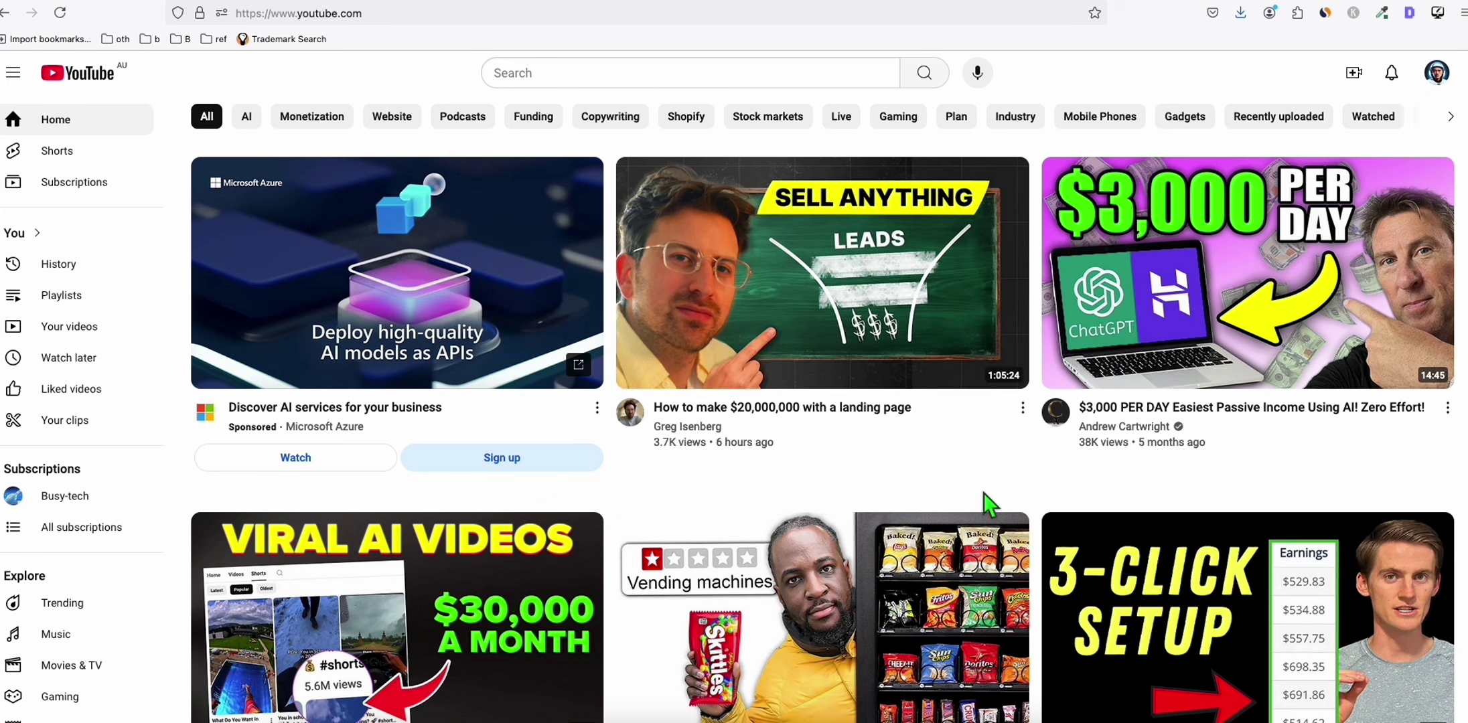
{"action": "mouse_move", "coordinate": [1246, 273]}
{"action": "right_click", "coordinate": [1199, 332]}
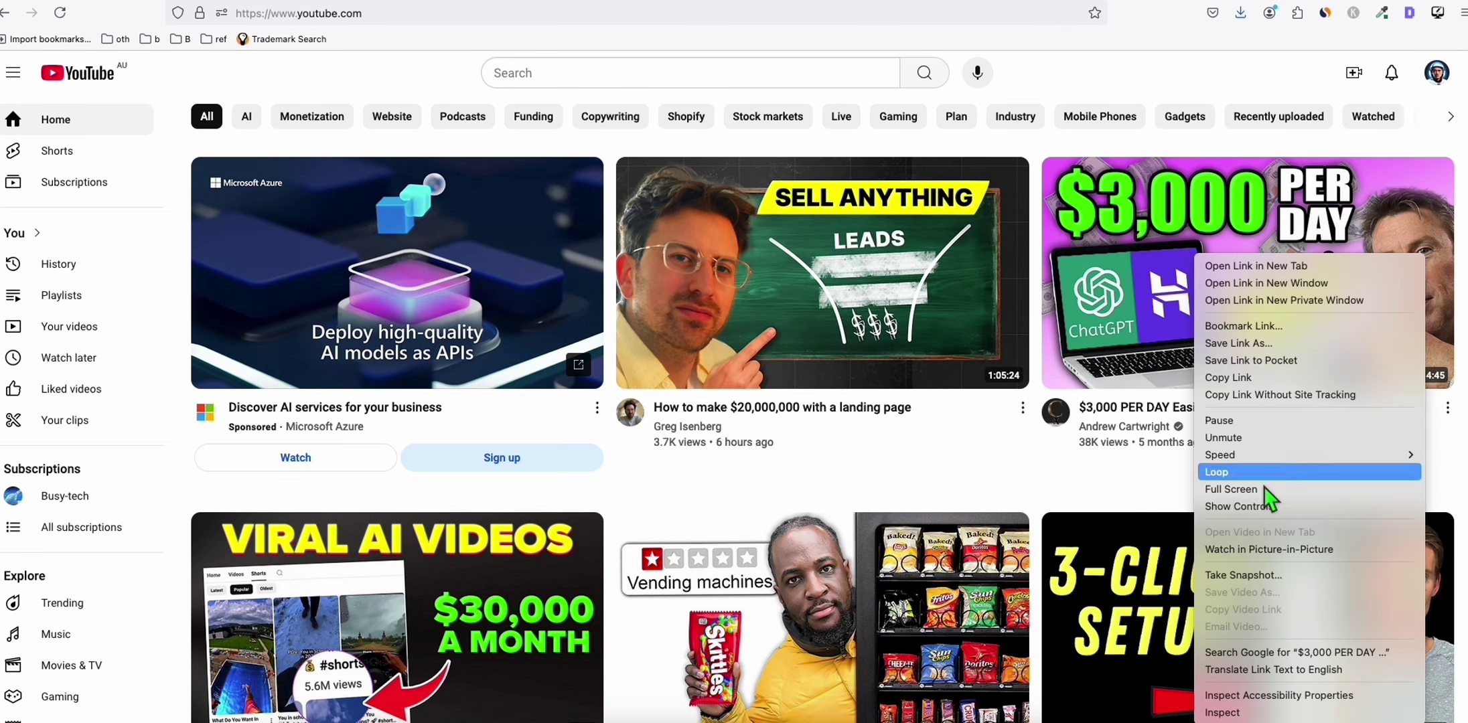
{"action": "left_click", "coordinate": [1289, 379]}
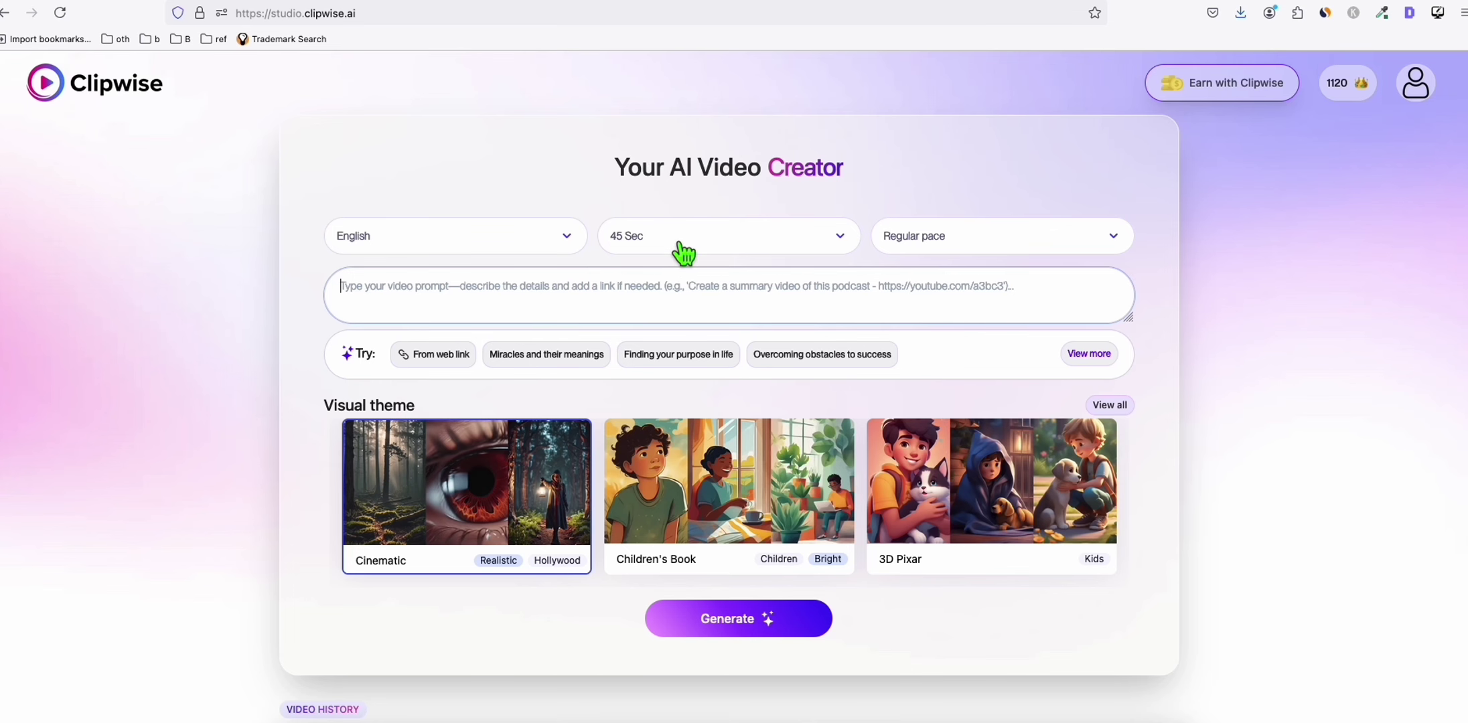
Step: Request a 60-second summary video using the pasted YouTube link and generate it
{"action": "left_click", "coordinate": [681, 243]}
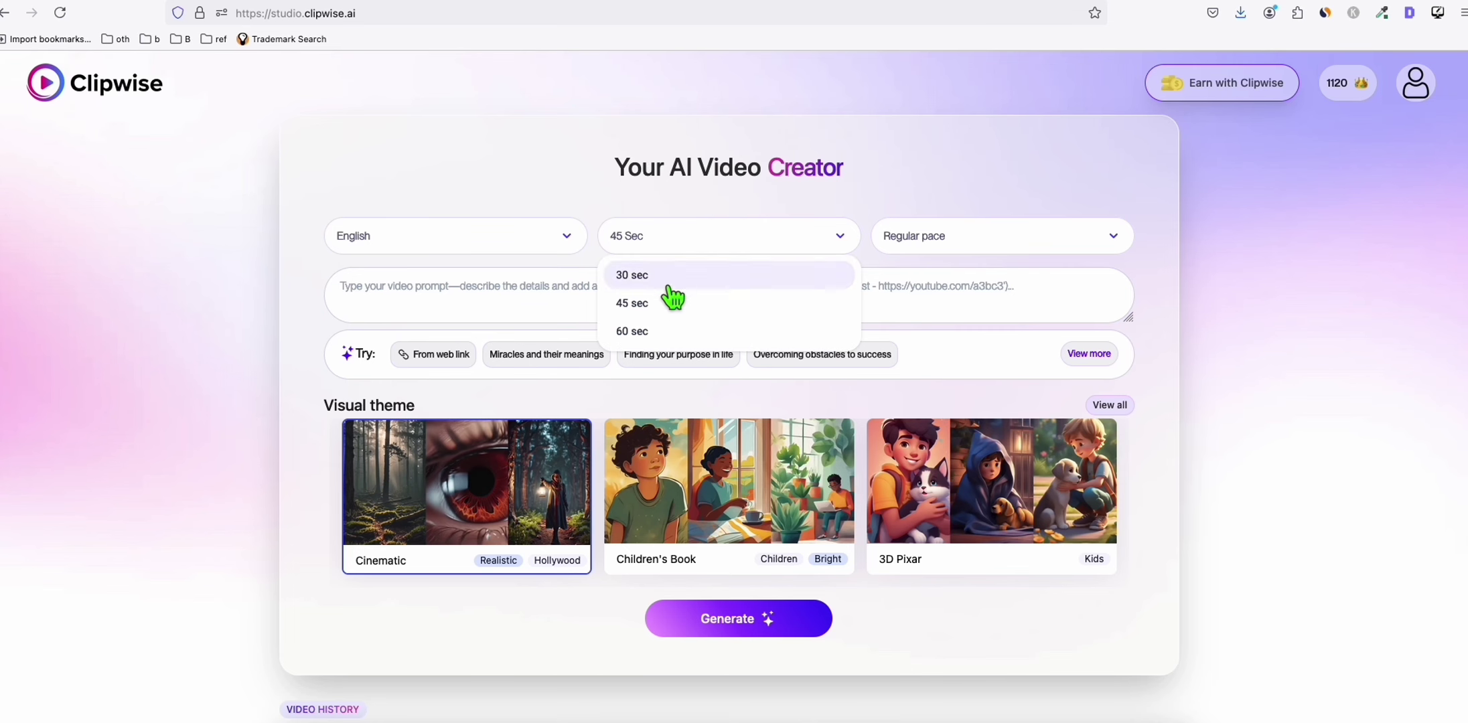
{"action": "left_click", "coordinate": [660, 333]}
{"action": "left_click", "coordinate": [548, 292]}
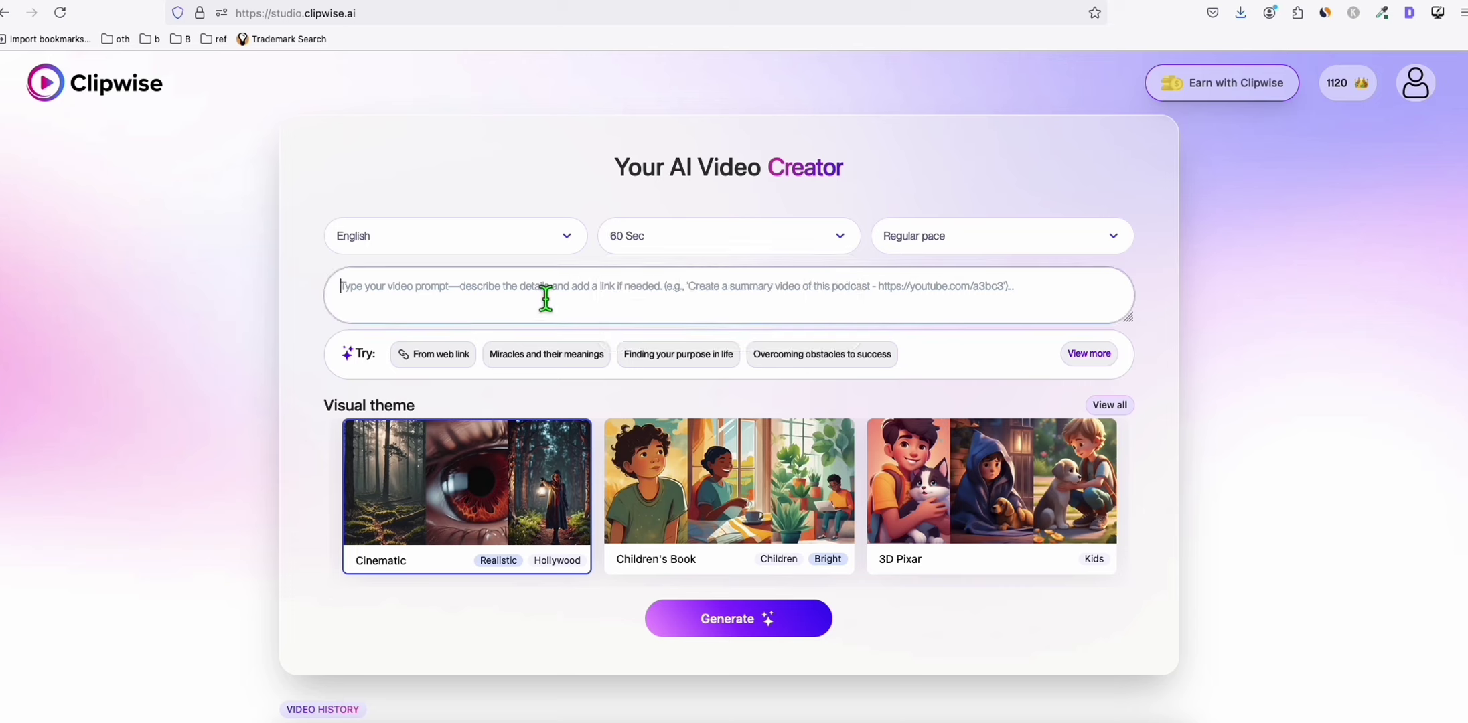
{"action": "type", "text": "Create a summary of this video:"}
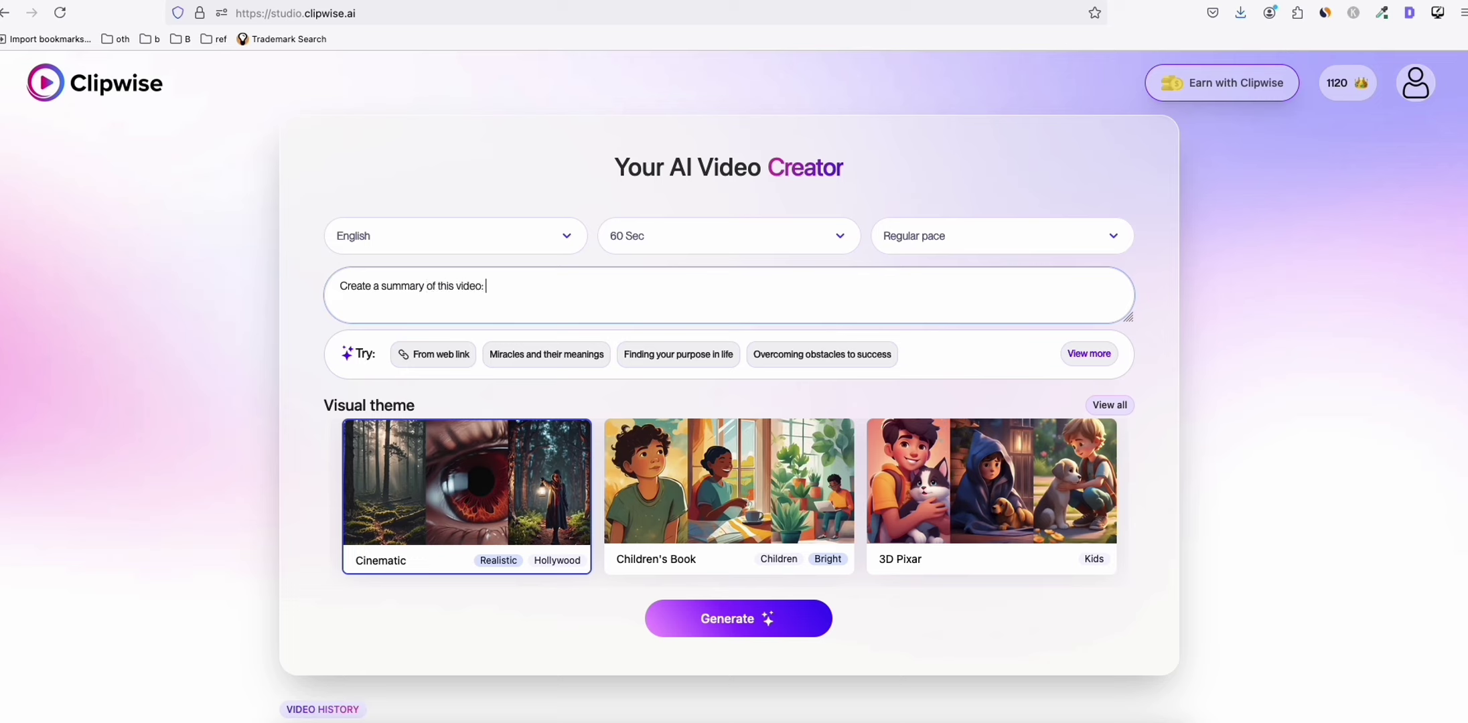
{"action": "key", "text": "ctrl+v"}
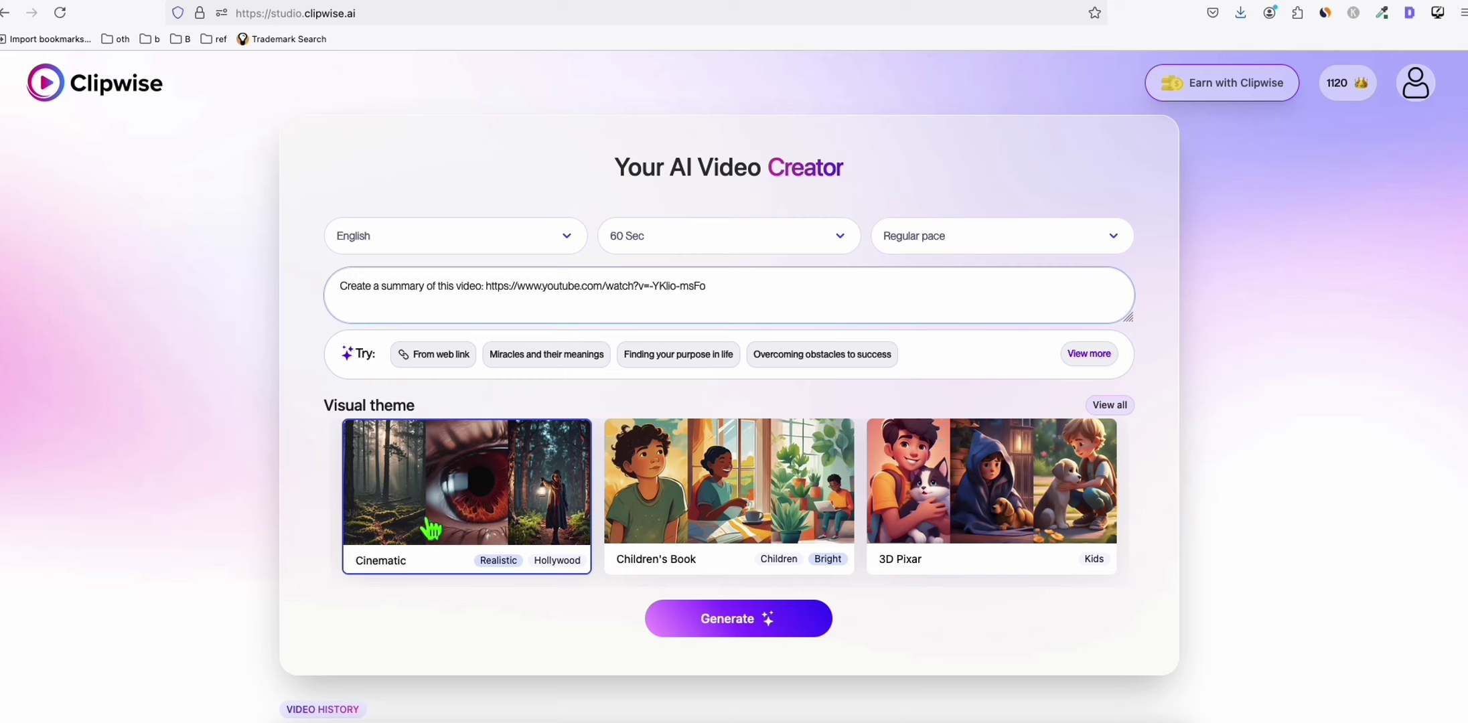
{"action": "left_click", "coordinate": [717, 629]}
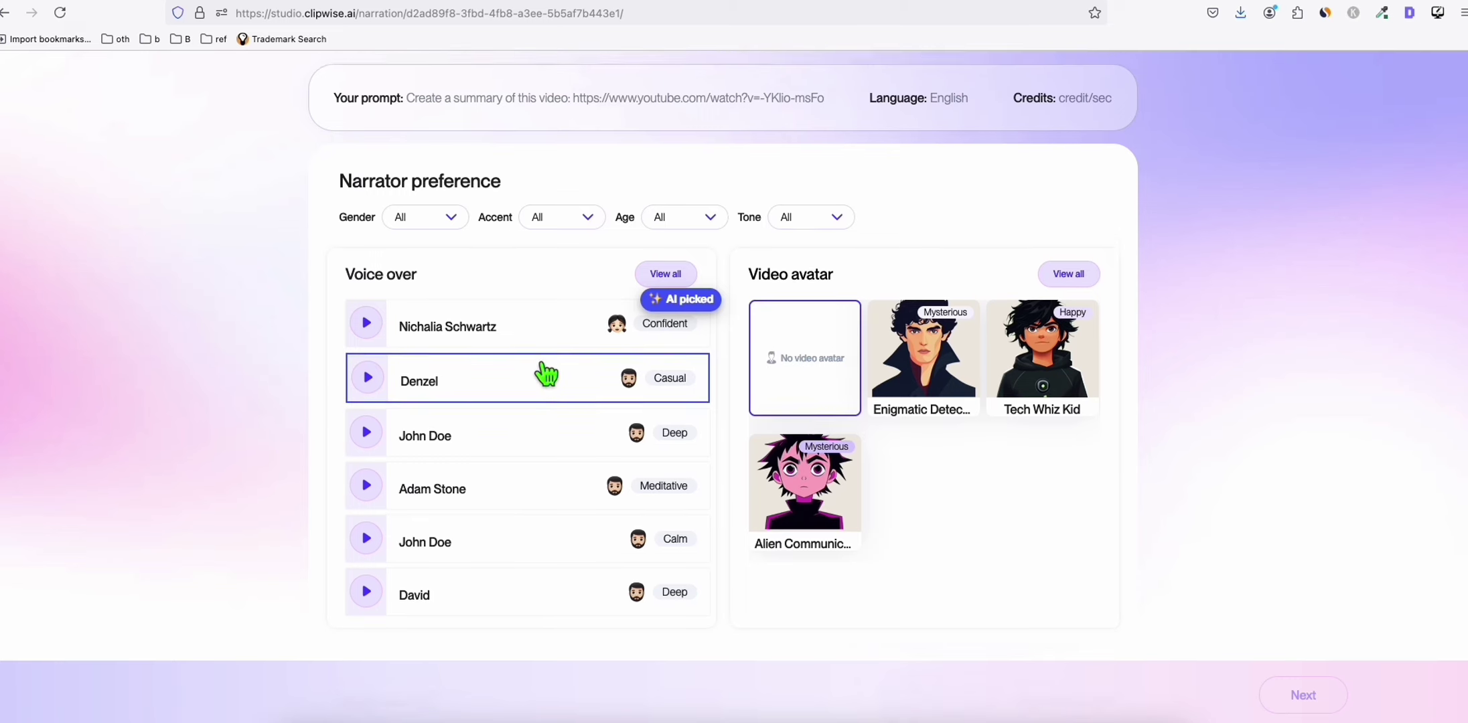
{"action": "scroll", "coordinate": [891, 268], "scroll_direction": "down", "scroll_amount": 5}
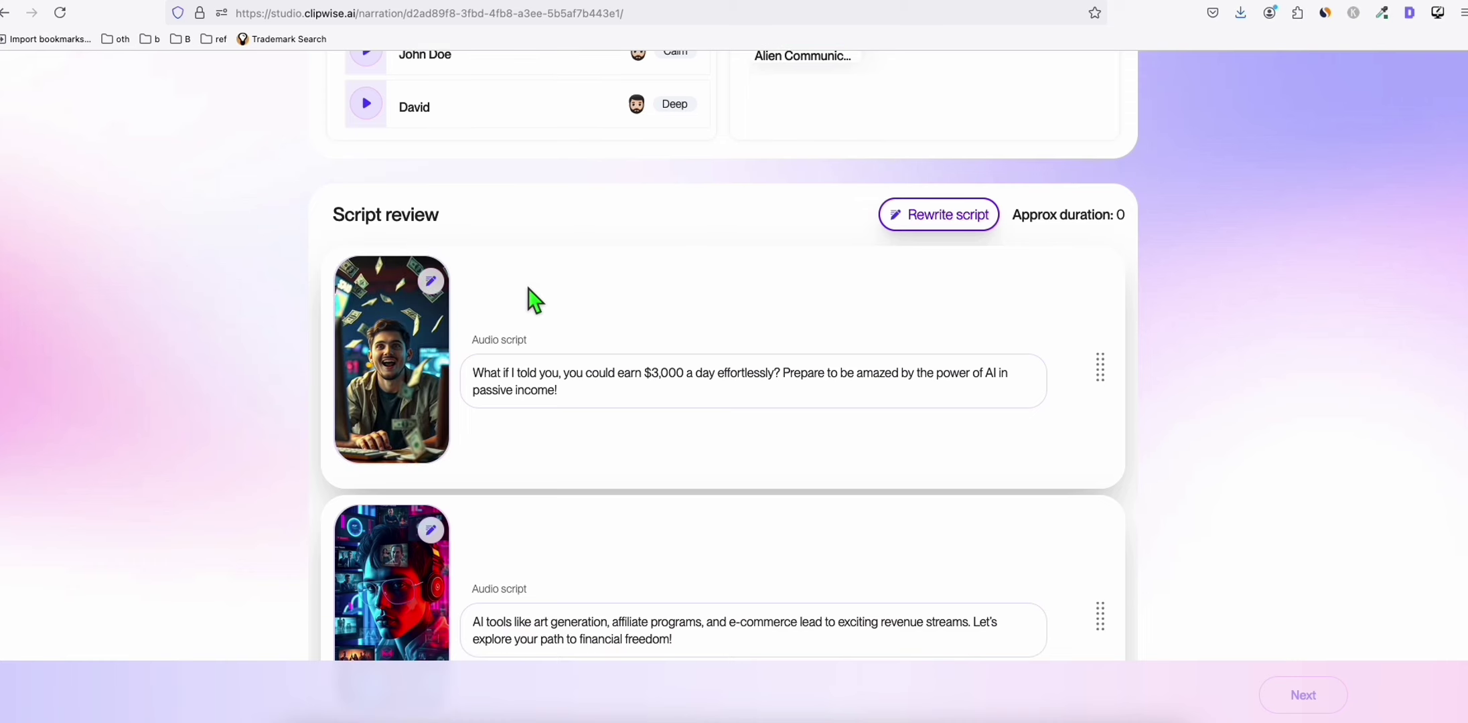
{"action": "scroll", "coordinate": [459, 304], "scroll_direction": "down", "scroll_amount": 3}
{"action": "scroll", "coordinate": [394, 230], "scroll_direction": "down", "scroll_amount": 2}
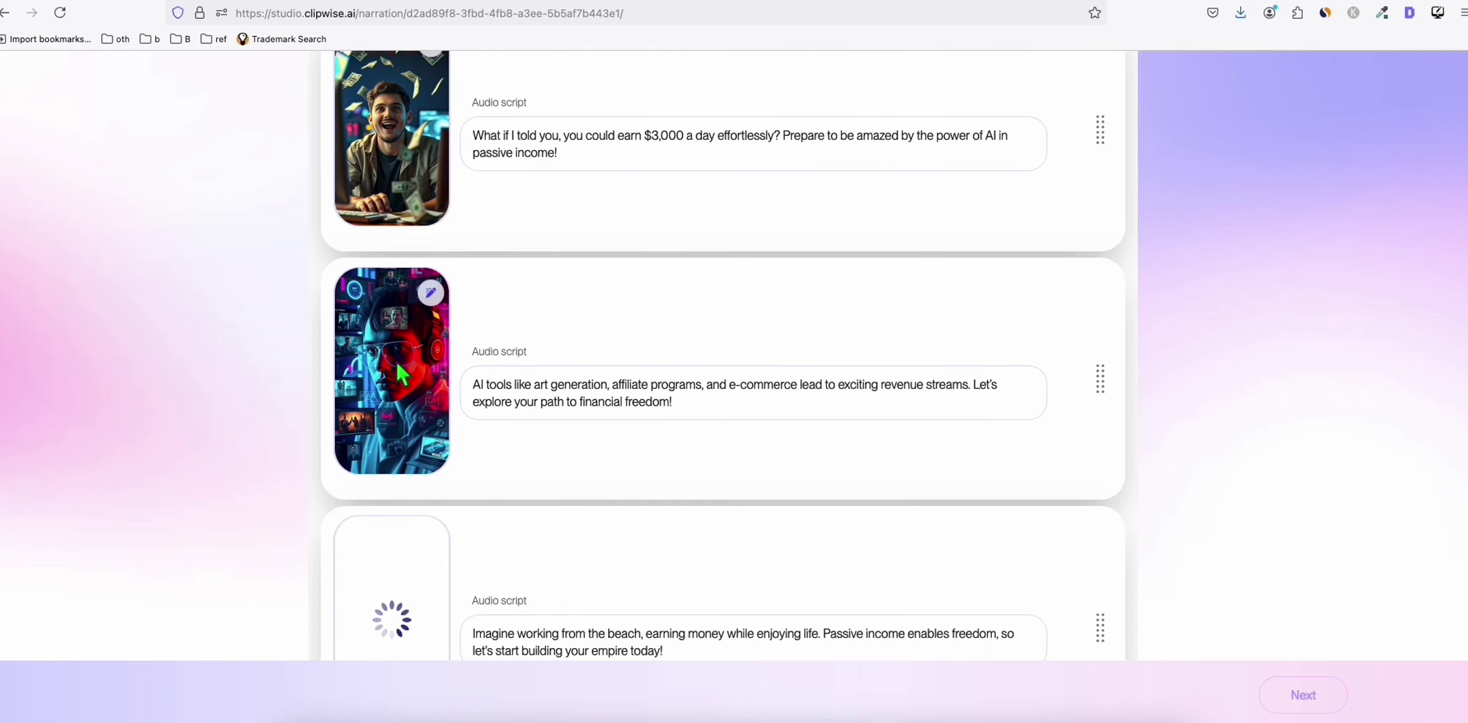
{"action": "scroll", "coordinate": [396, 361], "scroll_direction": "down", "scroll_amount": 1}
{"action": "scroll", "coordinate": [408, 304], "scroll_direction": "up", "scroll_amount": 1}
{"action": "scroll", "coordinate": [420, 318], "scroll_direction": "up", "scroll_amount": 1}
{"action": "scroll", "coordinate": [406, 253], "scroll_direction": "down", "scroll_amount": 3}
{"action": "scroll", "coordinate": [409, 275], "scroll_direction": "down", "scroll_amount": 1}
{"action": "scroll", "coordinate": [409, 279], "scroll_direction": "down", "scroll_amount": 1}
{"action": "scroll", "coordinate": [620, 287], "scroll_direction": "up", "scroll_amount": 1}
{"action": "scroll", "coordinate": [573, 287], "scroll_direction": "up", "scroll_amount": 5}
{"action": "scroll", "coordinate": [540, 302], "scroll_direction": "down", "scroll_amount": 5}
{"action": "scroll", "coordinate": [547, 302], "scroll_direction": "down", "scroll_amount": 2}
{"action": "scroll", "coordinate": [595, 351], "scroll_direction": "down", "scroll_amount": 1}
{"action": "scroll", "coordinate": [573, 329], "scroll_direction": "down", "scroll_amount": 1}
{"action": "scroll", "coordinate": [492, 333], "scroll_direction": "down", "scroll_amount": 2}
{"action": "scroll", "coordinate": [485, 338], "scroll_direction": "down", "scroll_amount": 1}
{"action": "scroll", "coordinate": [505, 335], "scroll_direction": "down", "scroll_amount": 3}
{"action": "scroll", "coordinate": [505, 335], "scroll_direction": "down", "scroll_amount": 3}
{"action": "scroll", "coordinate": [505, 335], "scroll_direction": "down", "scroll_amount": 1}
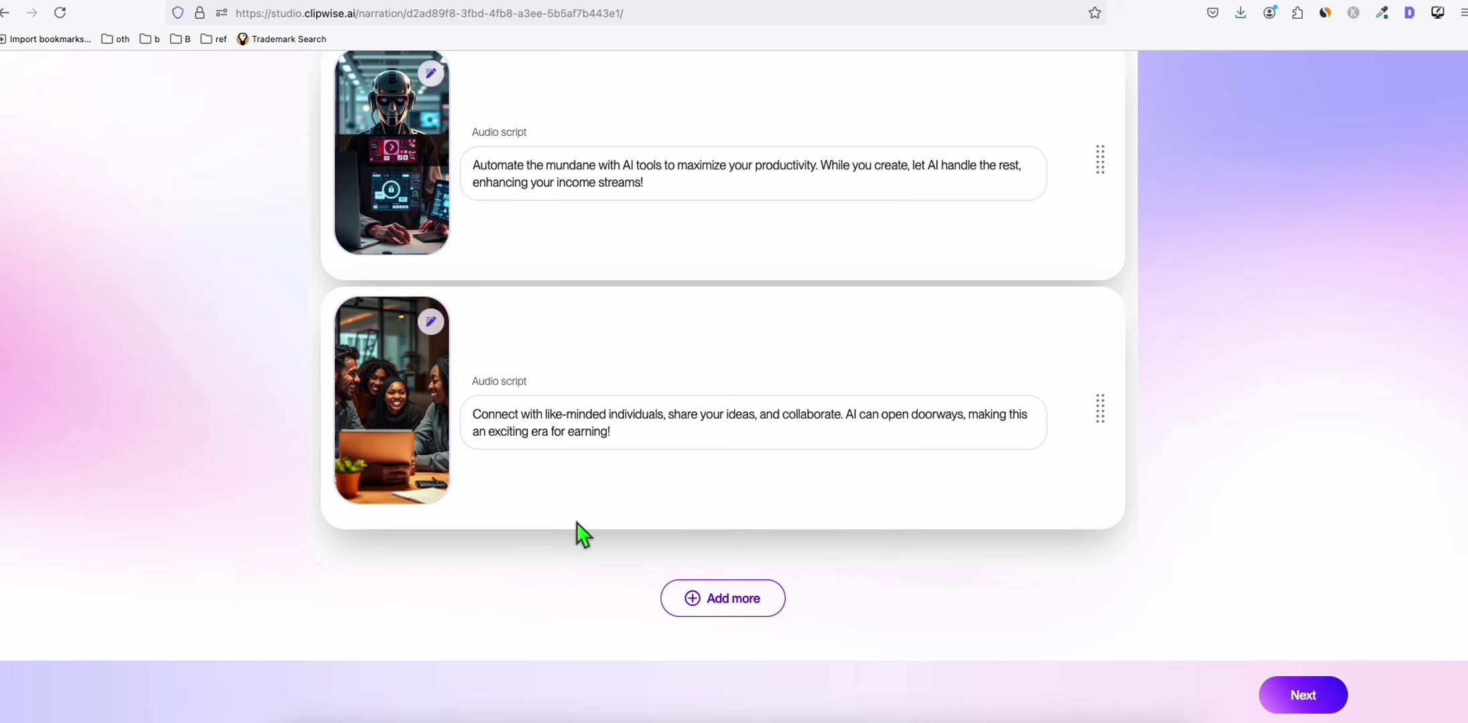
{"action": "scroll", "coordinate": [589, 318], "scroll_direction": "up", "scroll_amount": 4}
{"action": "scroll", "coordinate": [566, 272], "scroll_direction": "down", "scroll_amount": 3}
{"action": "scroll", "coordinate": [566, 272], "scroll_direction": "down", "scroll_amount": 2}
{"action": "scroll", "coordinate": [570, 288], "scroll_direction": "up", "scroll_amount": 6}
{"action": "scroll", "coordinate": [557, 275], "scroll_direction": "up", "scroll_amount": 2}
{"action": "scroll", "coordinate": [751, 269], "scroll_direction": "down", "scroll_amount": 5}
{"action": "scroll", "coordinate": [751, 269], "scroll_direction": "down", "scroll_amount": 5}
{"action": "scroll", "coordinate": [973, 460], "scroll_direction": "down", "scroll_amount": 3}
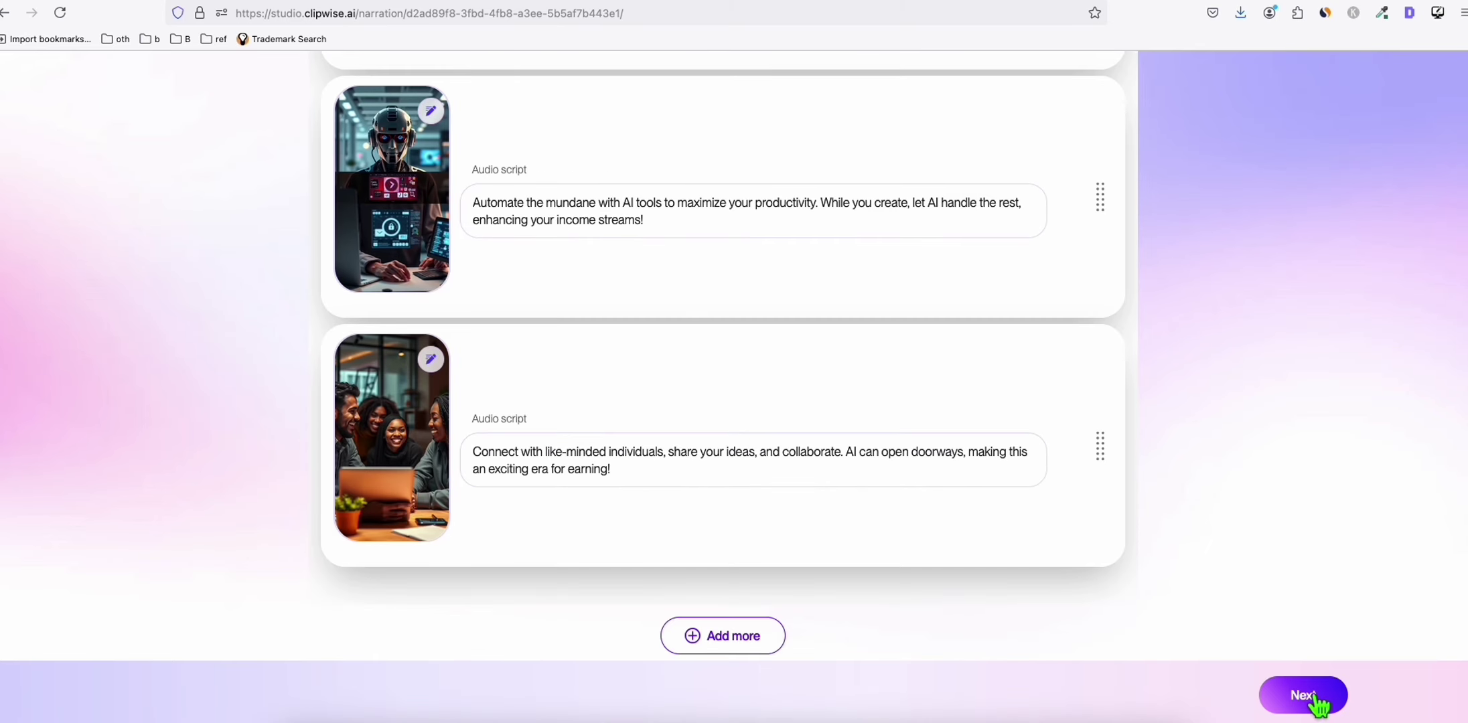
Step: Accept the script, review music, branding and caption settings, and generate the final video
{"action": "left_click", "coordinate": [1305, 695]}
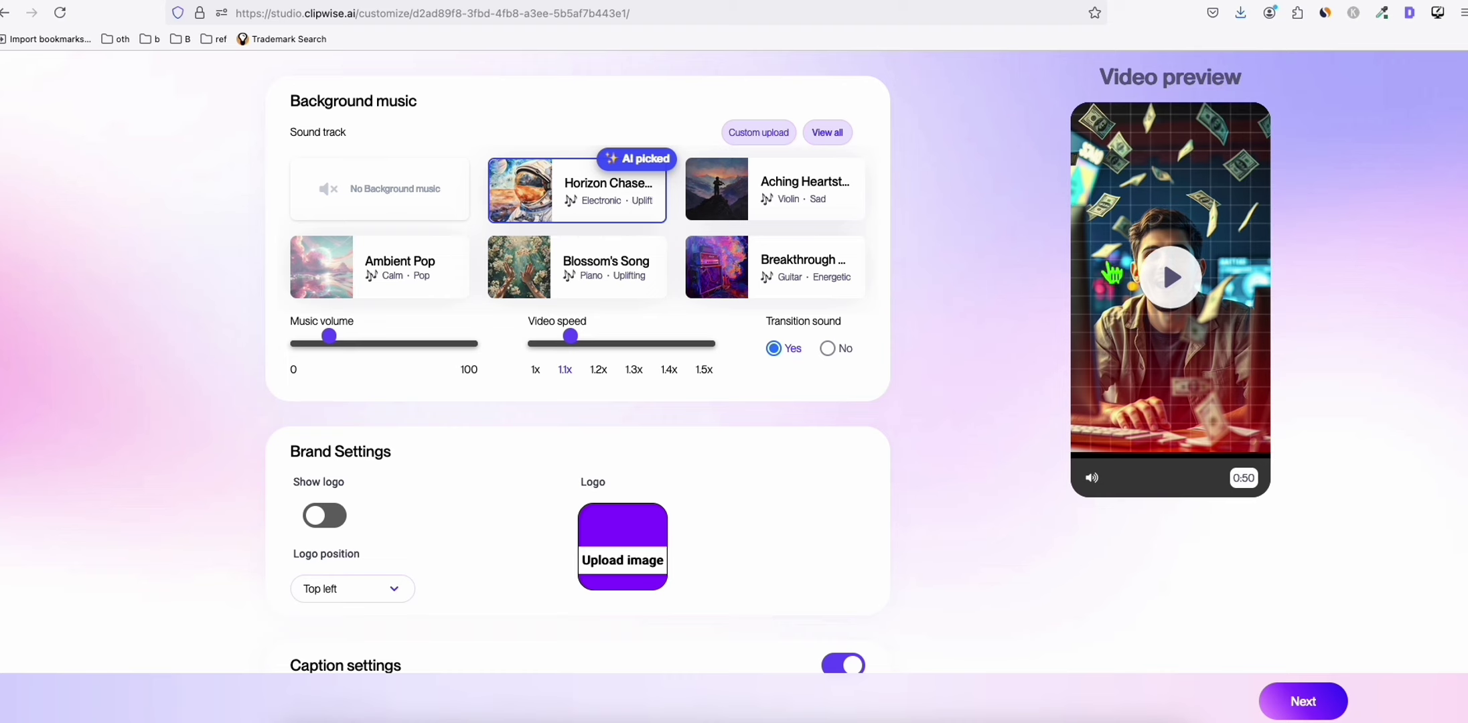
{"action": "scroll", "coordinate": [1027, 286], "scroll_direction": "down", "scroll_amount": 1}
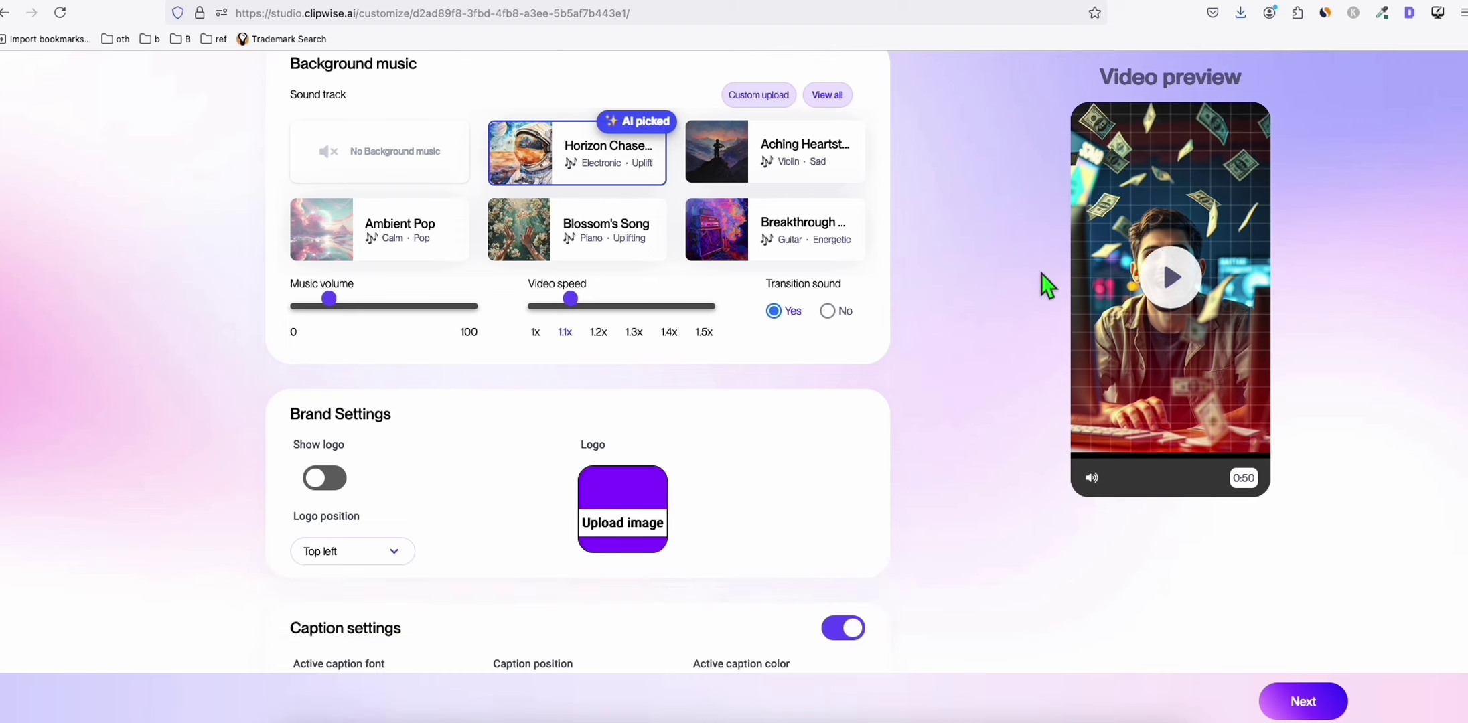
{"action": "scroll", "coordinate": [1039, 275], "scroll_direction": "down", "scroll_amount": 1}
{"action": "scroll", "coordinate": [1039, 275], "scroll_direction": "down", "scroll_amount": 3}
{"action": "scroll", "coordinate": [1036, 276], "scroll_direction": "down", "scroll_amount": 1}
{"action": "scroll", "coordinate": [648, 347], "scroll_direction": "down", "scroll_amount": 1}
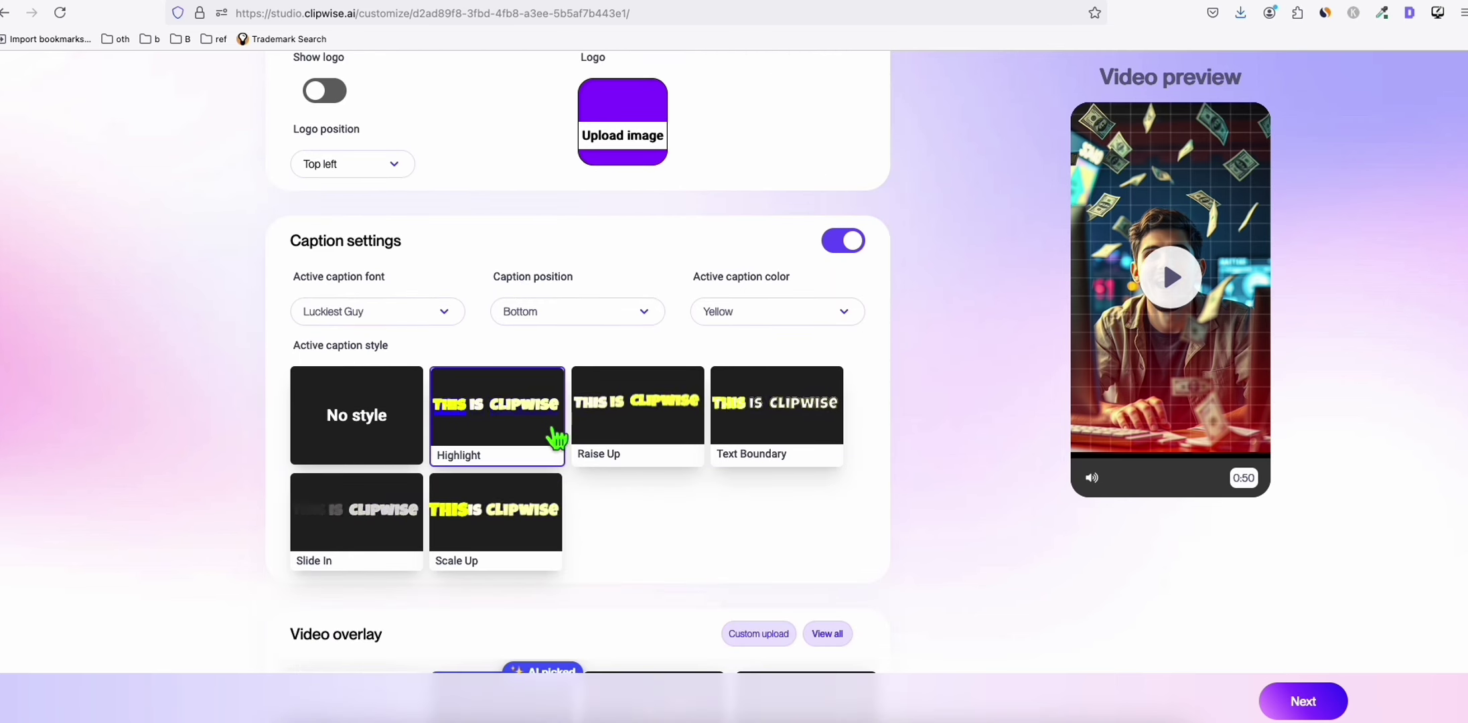
{"action": "scroll", "coordinate": [509, 404], "scroll_direction": "down", "scroll_amount": 2}
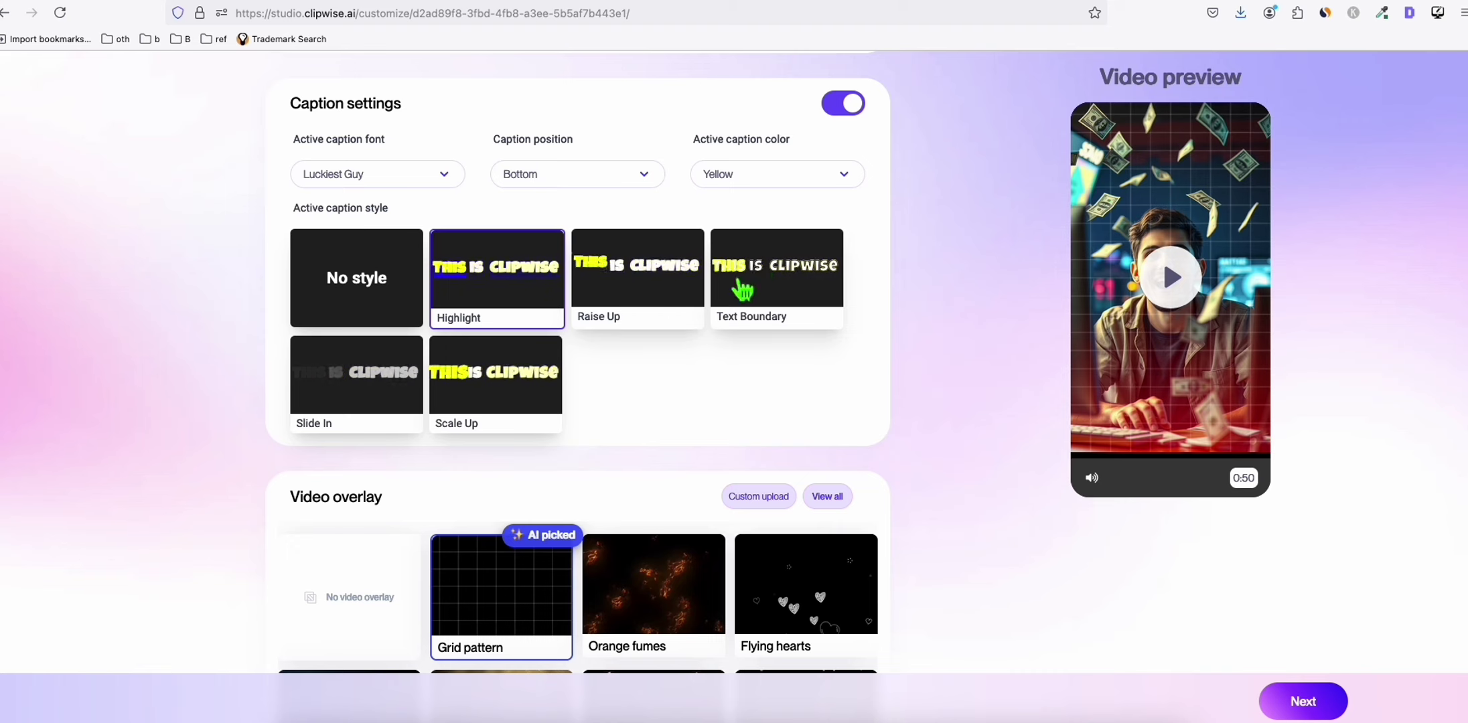
{"action": "left_click", "coordinate": [499, 382]}
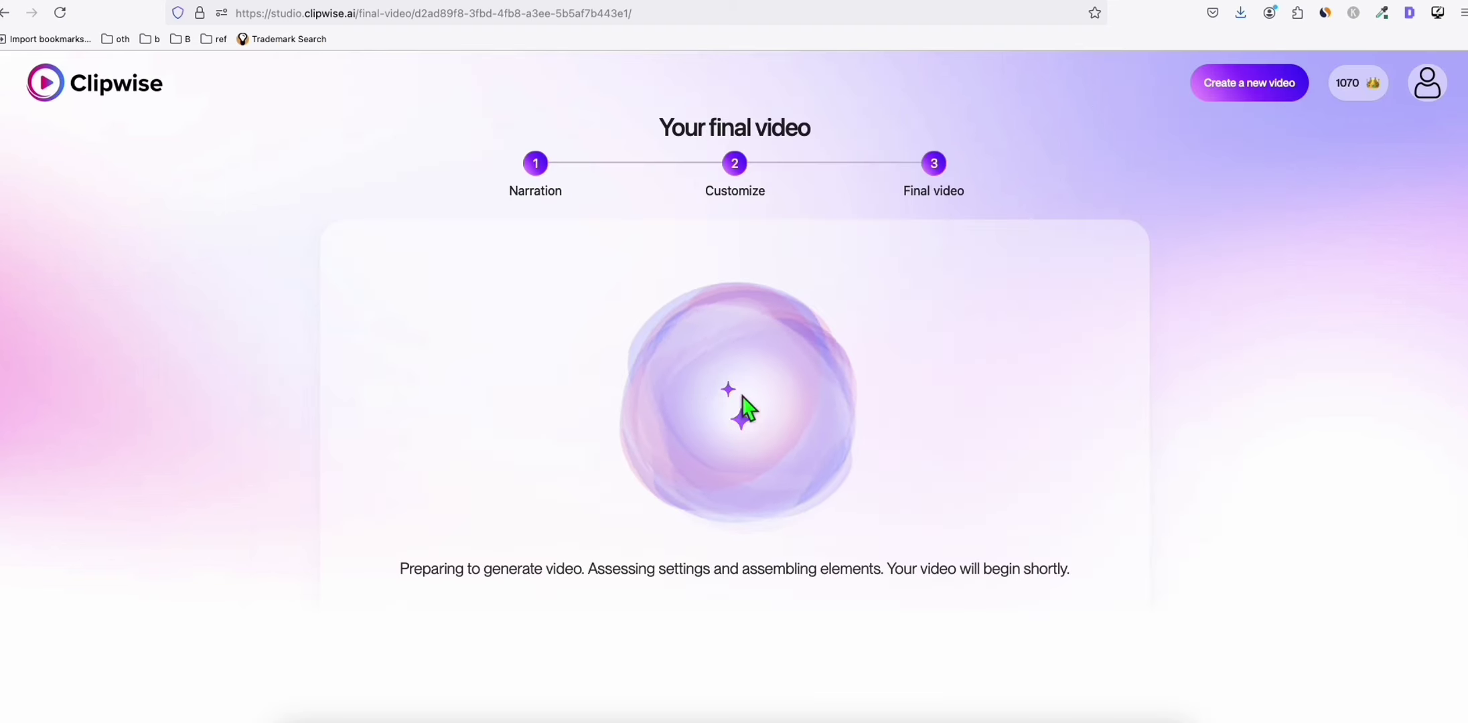